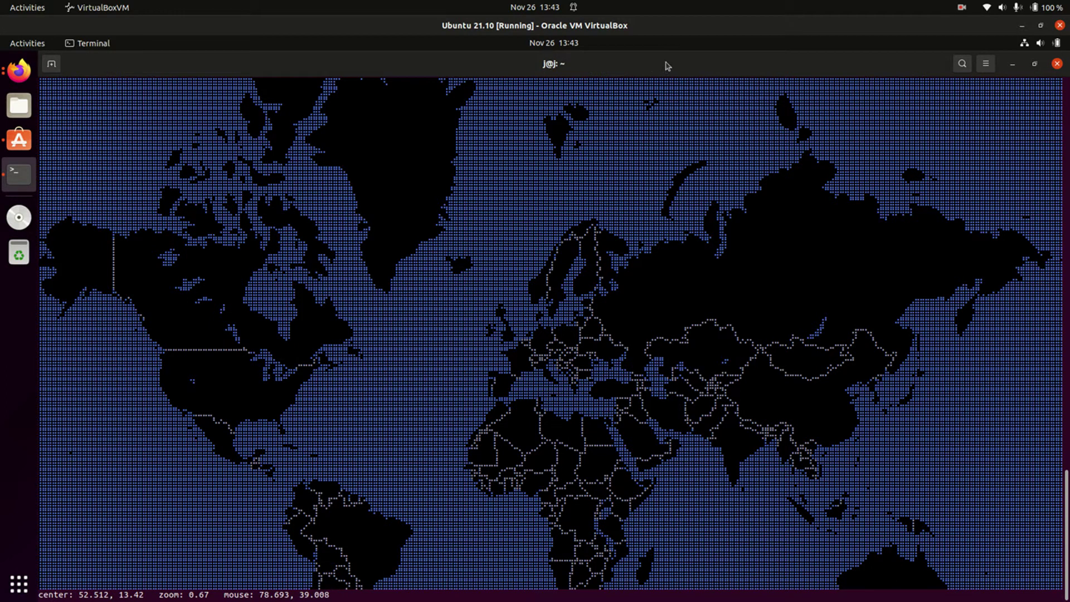
Restore the full-screen MapSCII terminal to a smaller window over the store and browser
{"action": "double_click", "coordinate": [650, 67]}
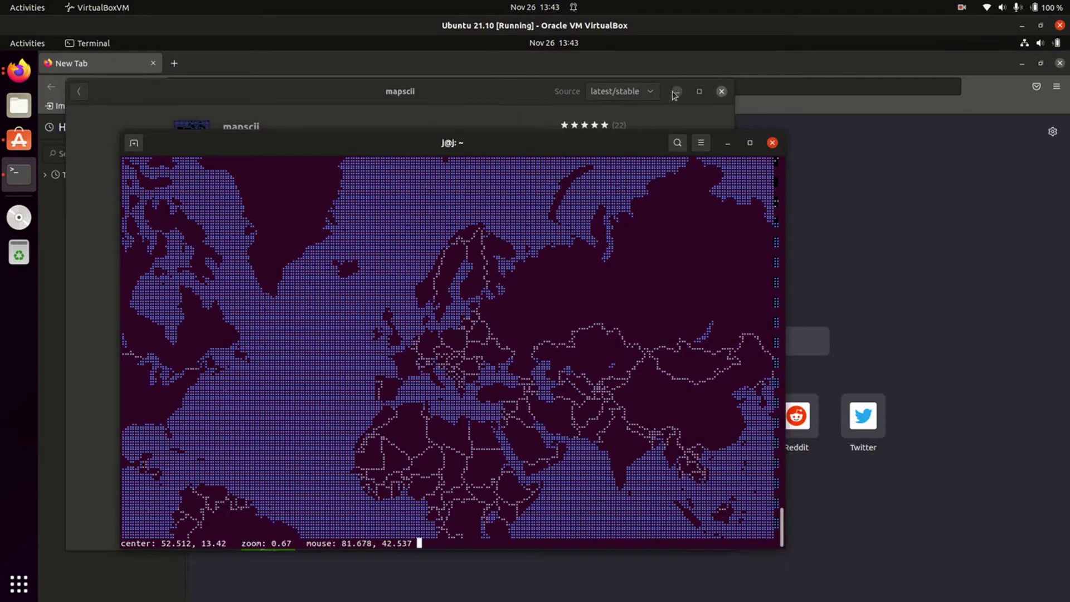
Minimize Snap Store and Firefox, maximize the terminal, and pan the map toward Australia
{"action": "left_click", "coordinate": [676, 91]}
{"action": "left_click", "coordinate": [1022, 63]}
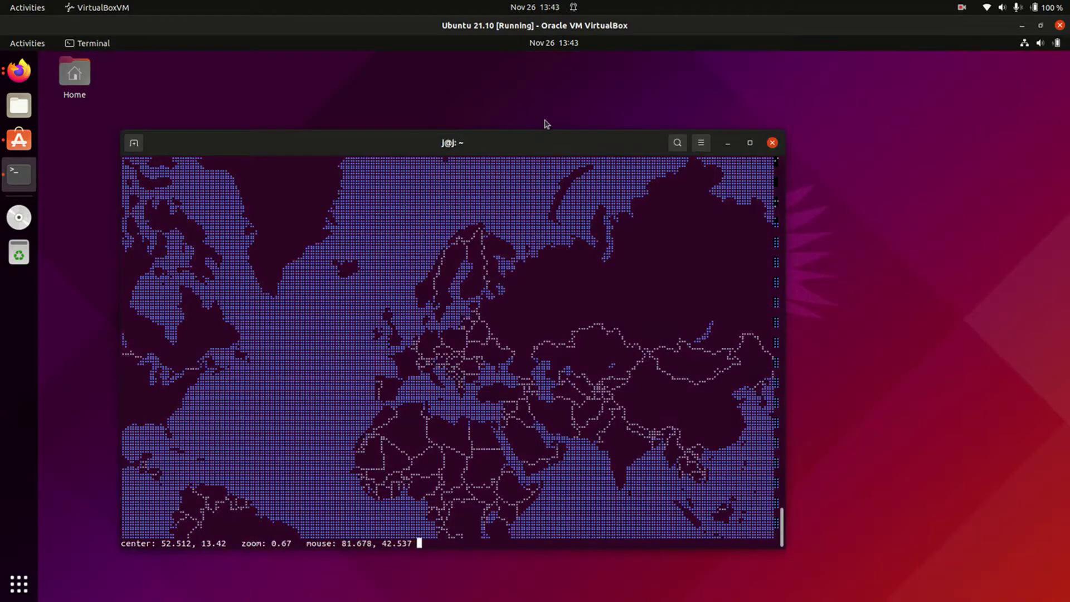
{"action": "left_click_drag", "start_coordinate": [518, 151], "coordinate": [587, 109]}
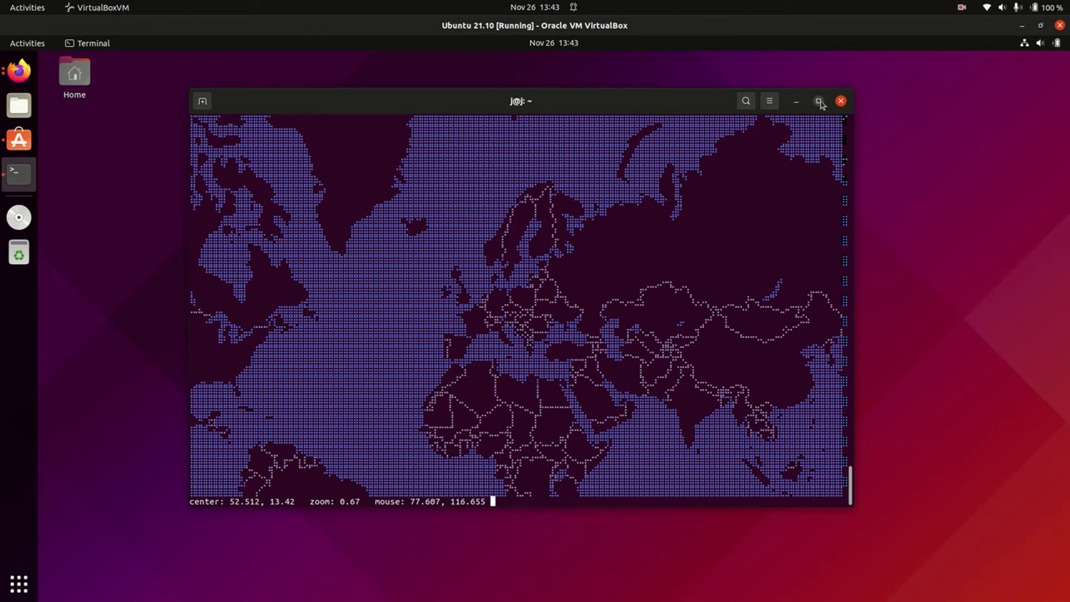
{"action": "left_click", "coordinate": [818, 101]}
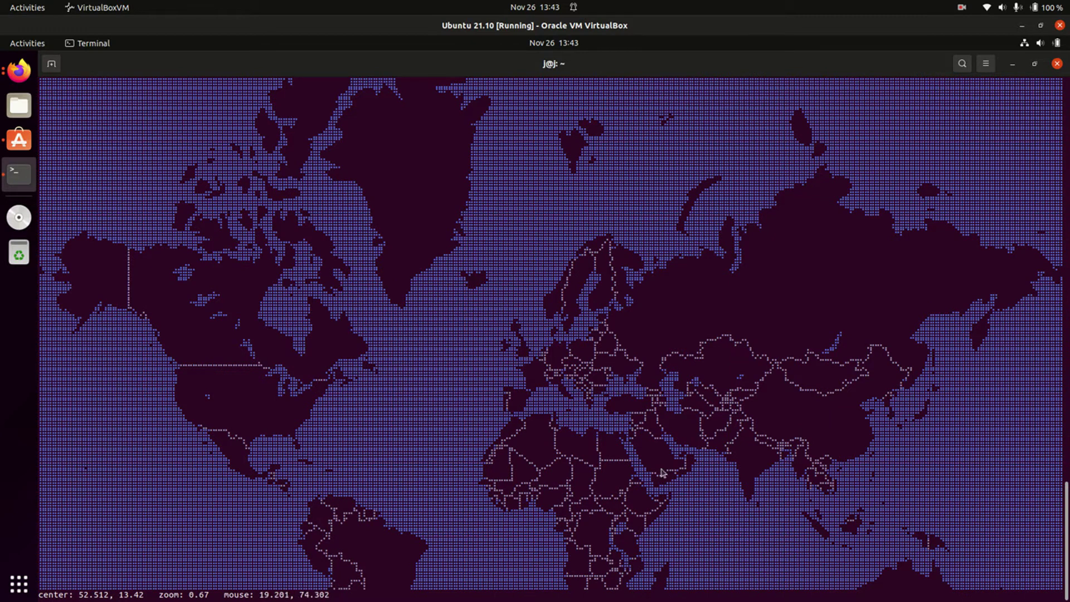
{"action": "mouse_move", "coordinate": [660, 473]}
{"action": "left_mouse_down"}
{"action": "mouse_move", "coordinate": [521, 311]}
{"action": "mouse_move", "coordinate": [436, 237]}
{"action": "left_mouse_up"}
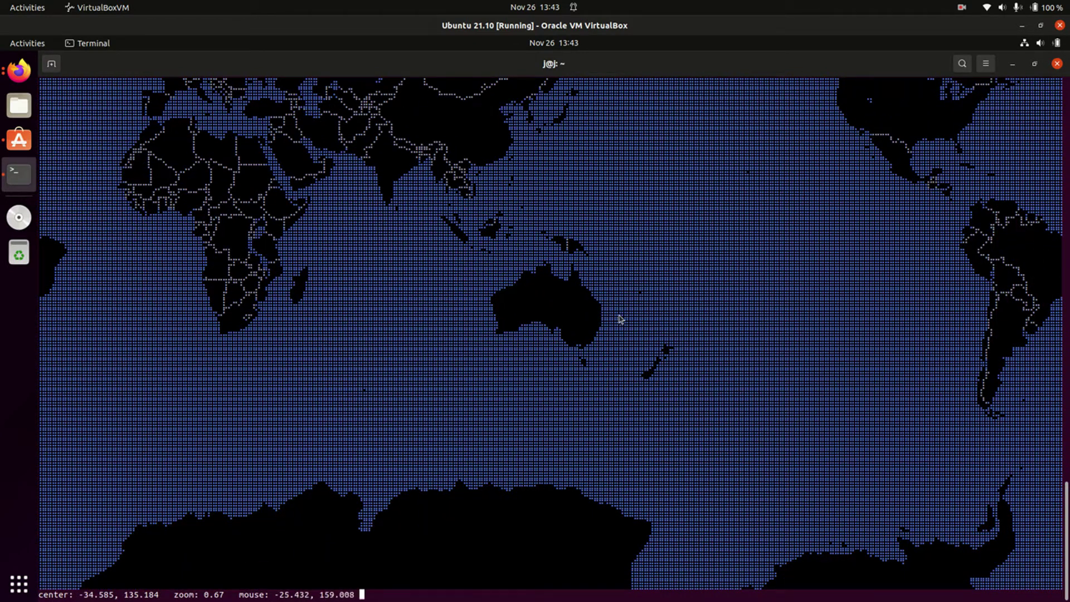
Shift the map east toward southeastern Australia
{"action": "key", "text": "Right"}
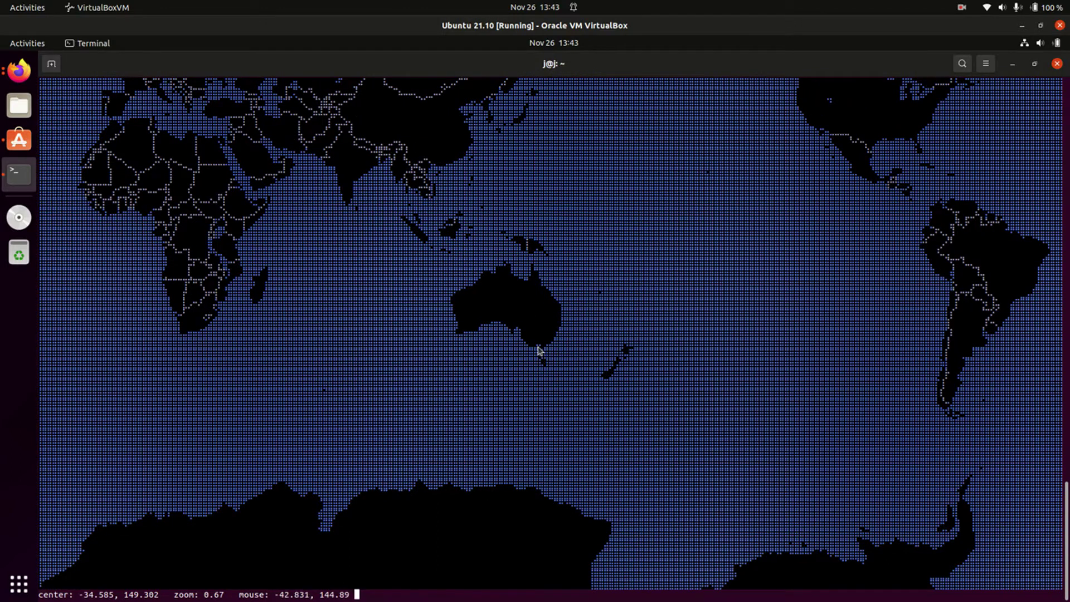
{"action": "scroll", "coordinate": [538, 355], "scroll_direction": "up", "scroll_amount": 1}
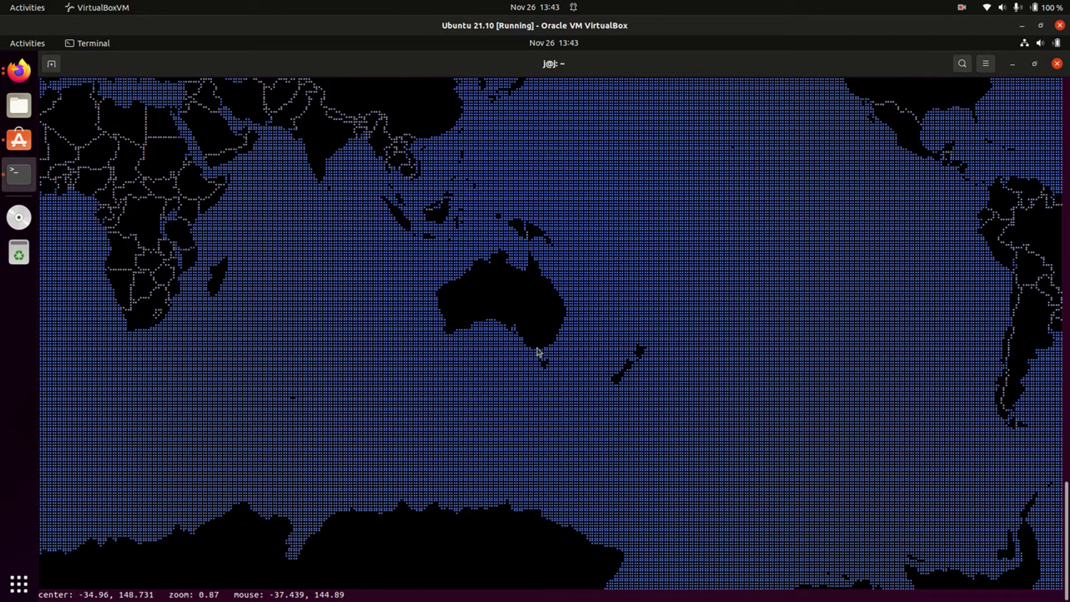
{"action": "scroll", "coordinate": [537, 355], "scroll_direction": "up", "scroll_amount": 1}
{"action": "scroll", "coordinate": [536, 355], "scroll_direction": "up", "scroll_amount": 1}
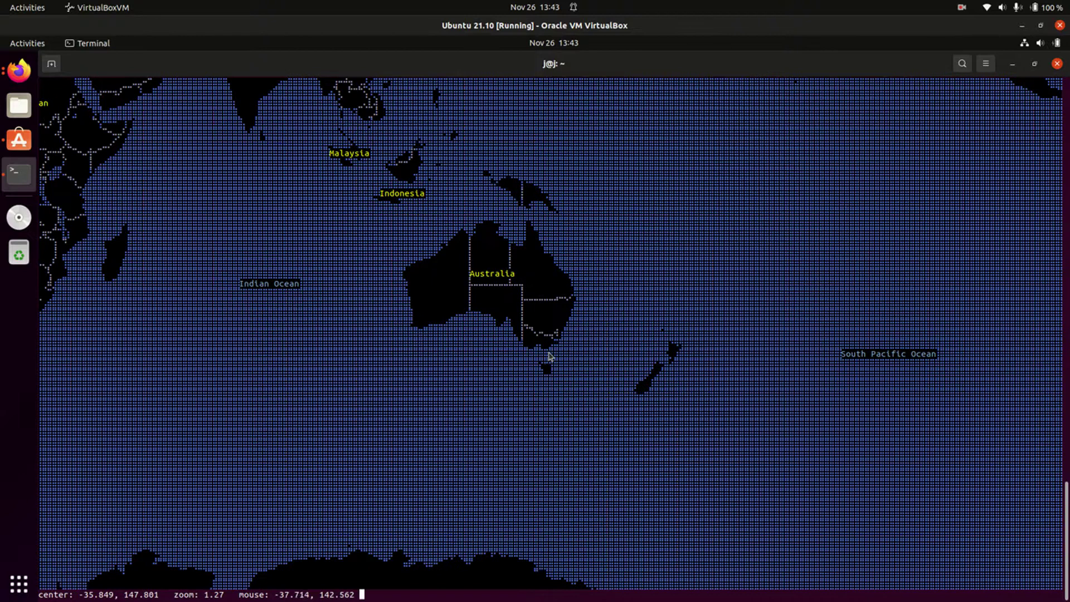
{"action": "scroll", "coordinate": [547, 359], "scroll_direction": "up", "scroll_amount": 1}
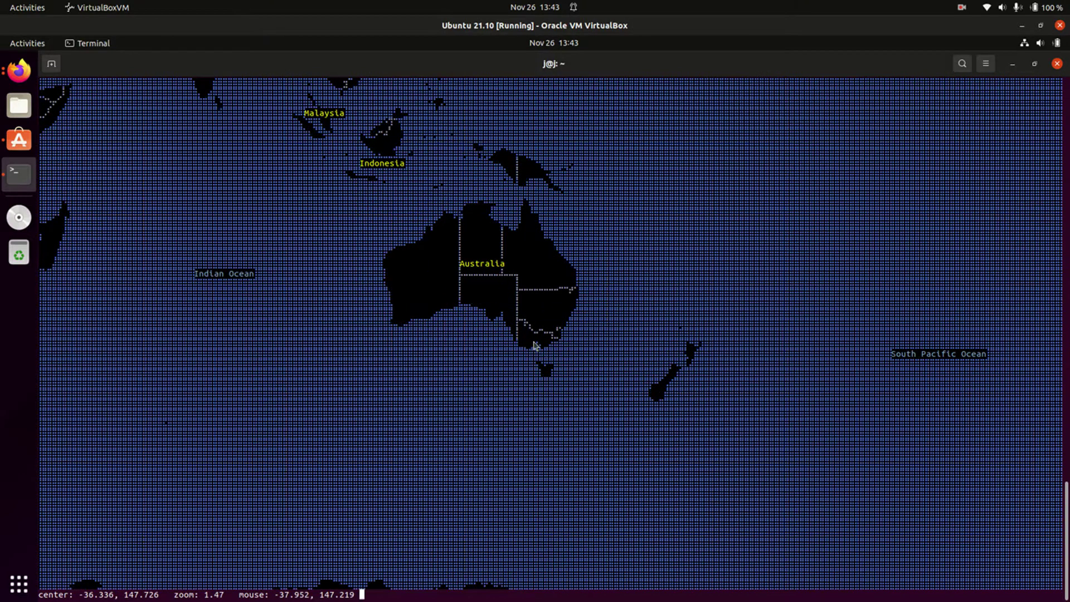
{"action": "scroll", "coordinate": [545, 350], "scroll_direction": "up", "scroll_amount": 1}
{"action": "scroll", "coordinate": [540, 354], "scroll_direction": "up", "scroll_amount": 1}
{"action": "scroll", "coordinate": [540, 353], "scroll_direction": "up", "scroll_amount": 1}
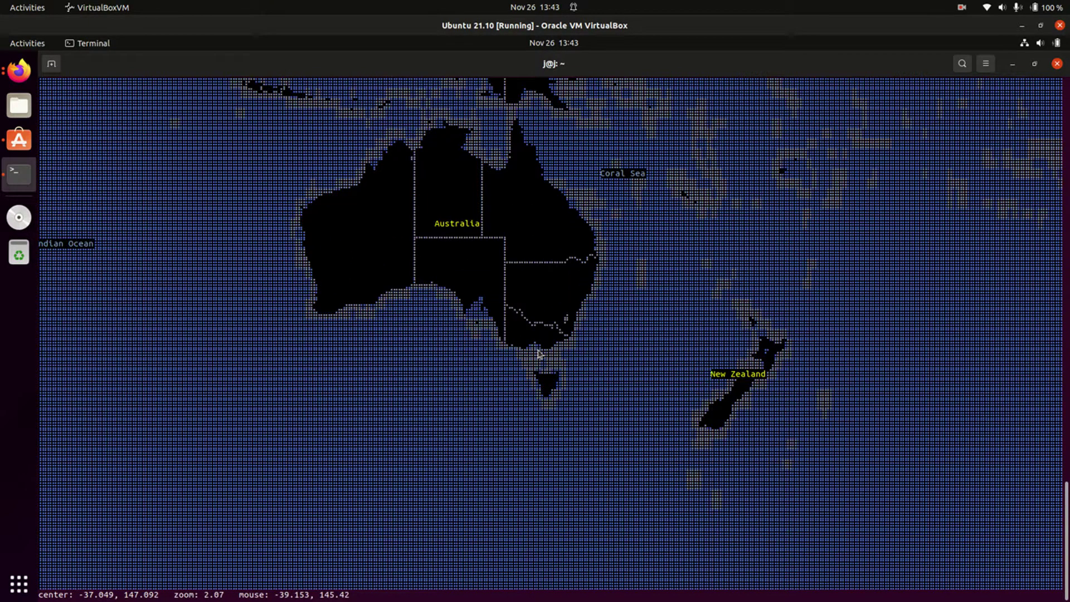
{"action": "scroll", "coordinate": [540, 354], "scroll_direction": "up", "scroll_amount": 2}
{"action": "scroll", "coordinate": [536, 343], "scroll_direction": "up", "scroll_amount": 1}
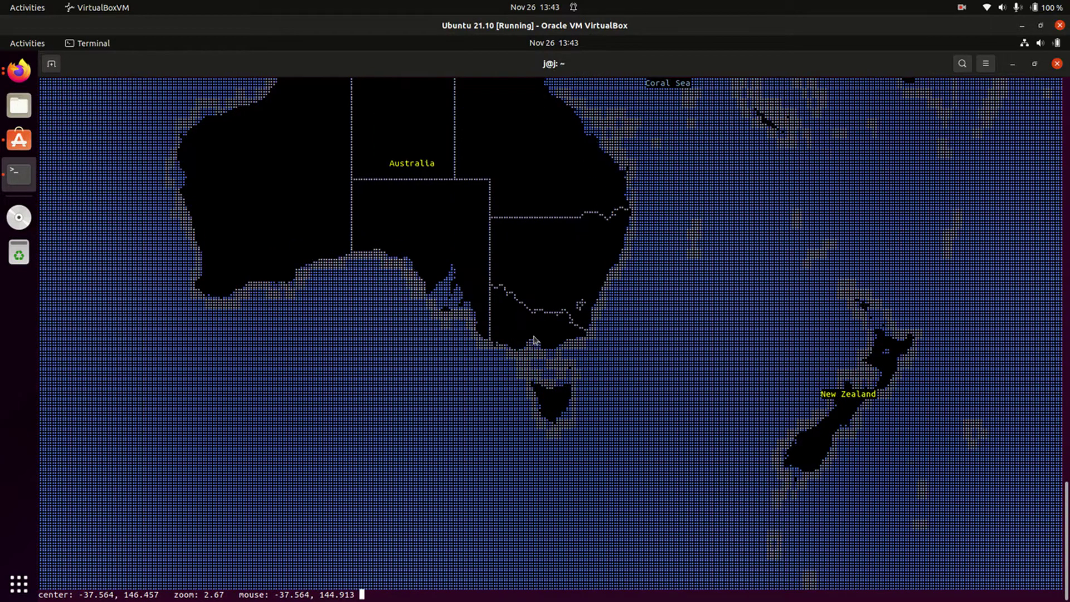
{"action": "scroll", "coordinate": [540, 350], "scroll_direction": "up", "scroll_amount": 1}
{"action": "scroll", "coordinate": [539, 348], "scroll_direction": "up", "scroll_amount": 1}
{"action": "scroll", "coordinate": [538, 346], "scroll_direction": "up", "scroll_amount": 1}
{"action": "scroll", "coordinate": [529, 343], "scroll_direction": "up", "scroll_amount": 1}
{"action": "scroll", "coordinate": [528, 343], "scroll_direction": "up", "scroll_amount": 1}
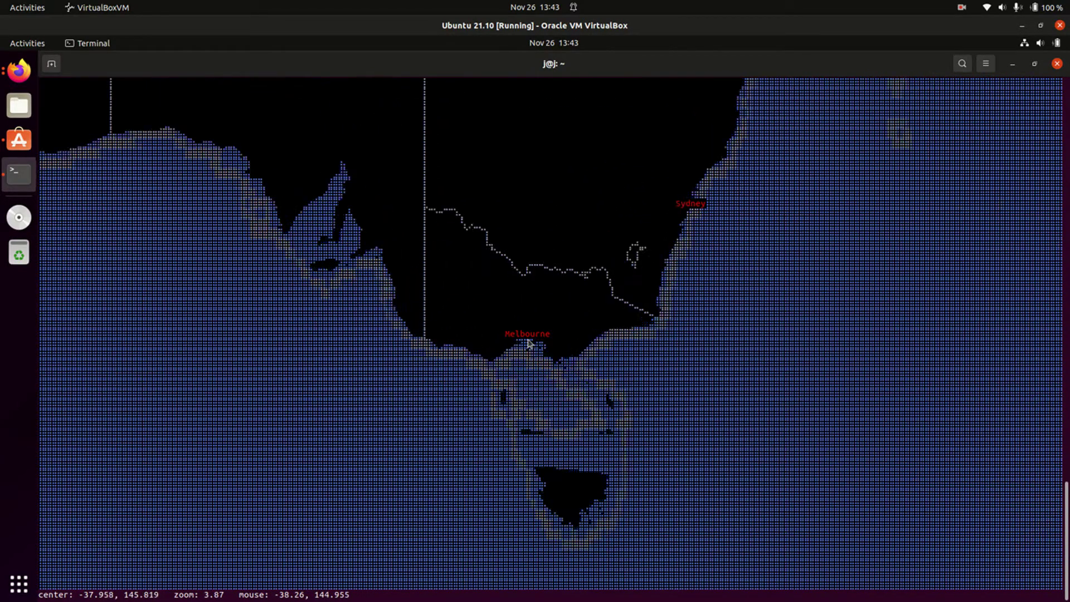
{"action": "scroll", "coordinate": [528, 339], "scroll_direction": "up", "scroll_amount": 2}
{"action": "scroll", "coordinate": [527, 335], "scroll_direction": "up", "scroll_amount": 2}
{"action": "scroll", "coordinate": [527, 331], "scroll_direction": "up", "scroll_amount": 1}
{"action": "scroll", "coordinate": [527, 332], "scroll_direction": "up", "scroll_amount": 1}
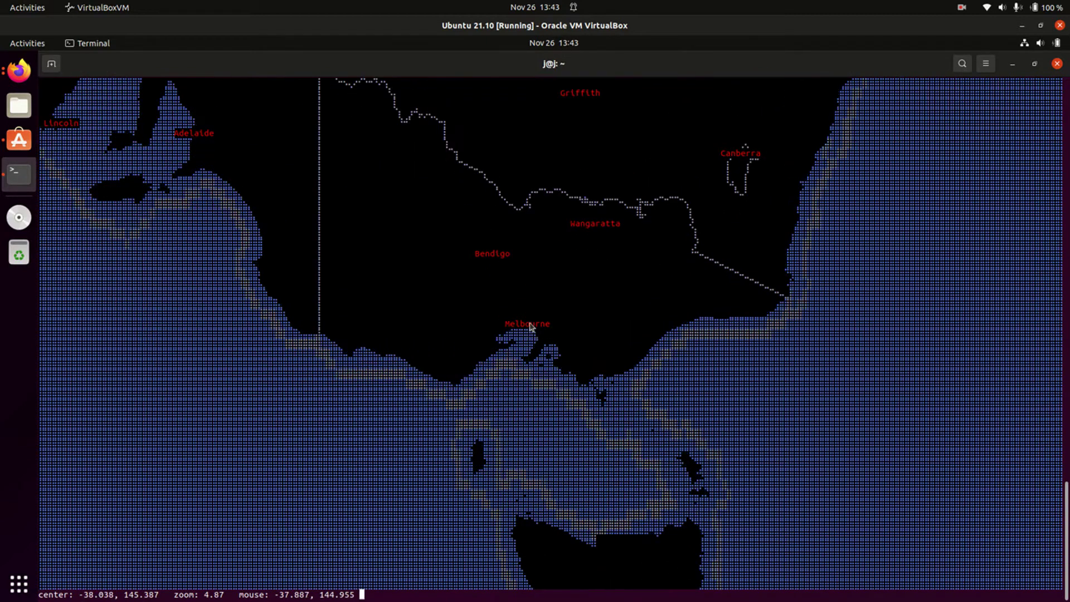
{"action": "scroll", "coordinate": [528, 330], "scroll_direction": "up", "scroll_amount": 1}
{"action": "scroll", "coordinate": [532, 326], "scroll_direction": "up", "scroll_amount": 1}
{"action": "scroll", "coordinate": [528, 324], "scroll_direction": "up", "scroll_amount": 1}
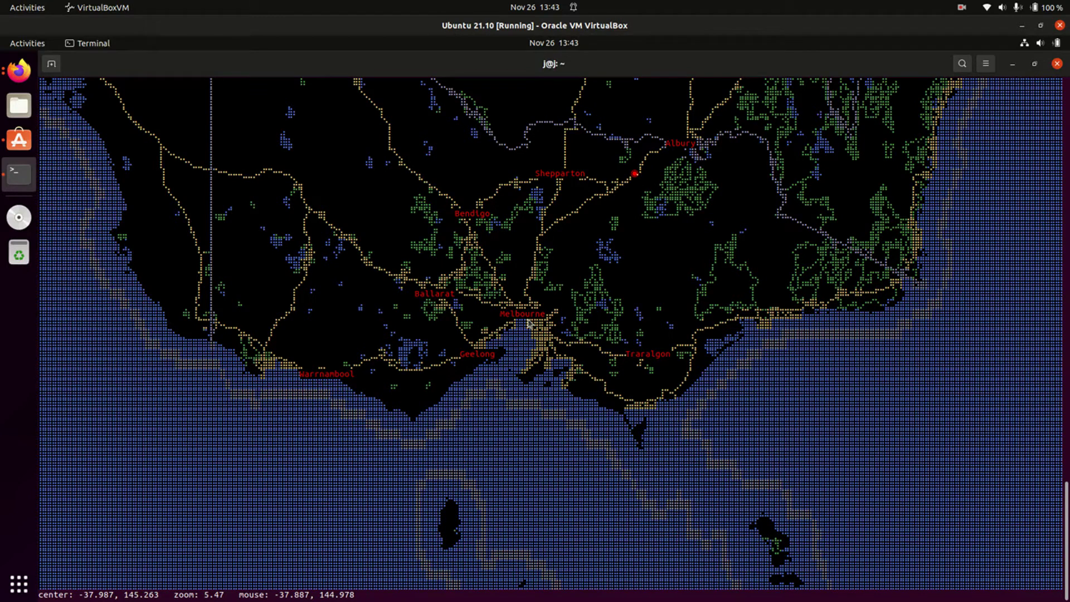
{"action": "scroll", "coordinate": [529, 323], "scroll_direction": "up", "scroll_amount": 1}
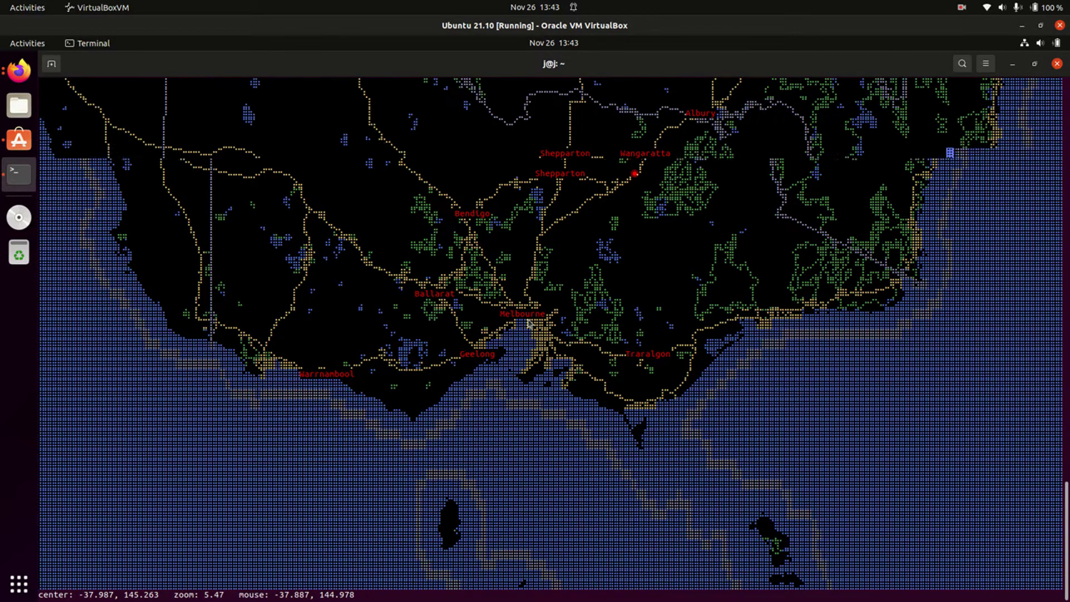
{"action": "scroll", "coordinate": [531, 321], "scroll_direction": "up", "scroll_amount": 1}
{"action": "scroll", "coordinate": [534, 318], "scroll_direction": "up", "scroll_amount": 1}
{"action": "scroll", "coordinate": [535, 315], "scroll_direction": "up", "scroll_amount": 1}
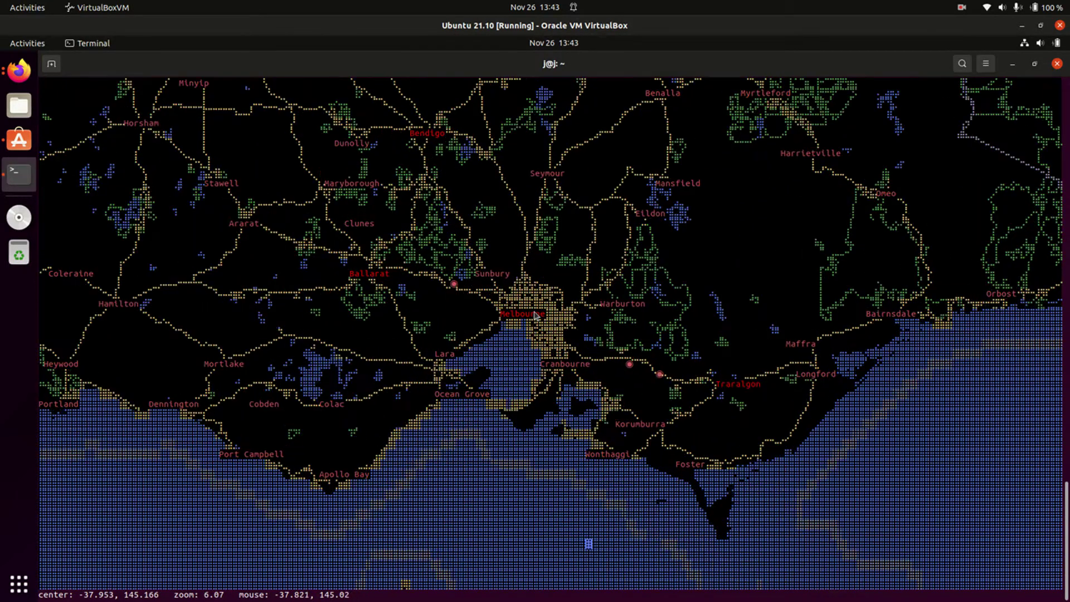
{"action": "scroll", "coordinate": [536, 315], "scroll_direction": "up", "scroll_amount": 1}
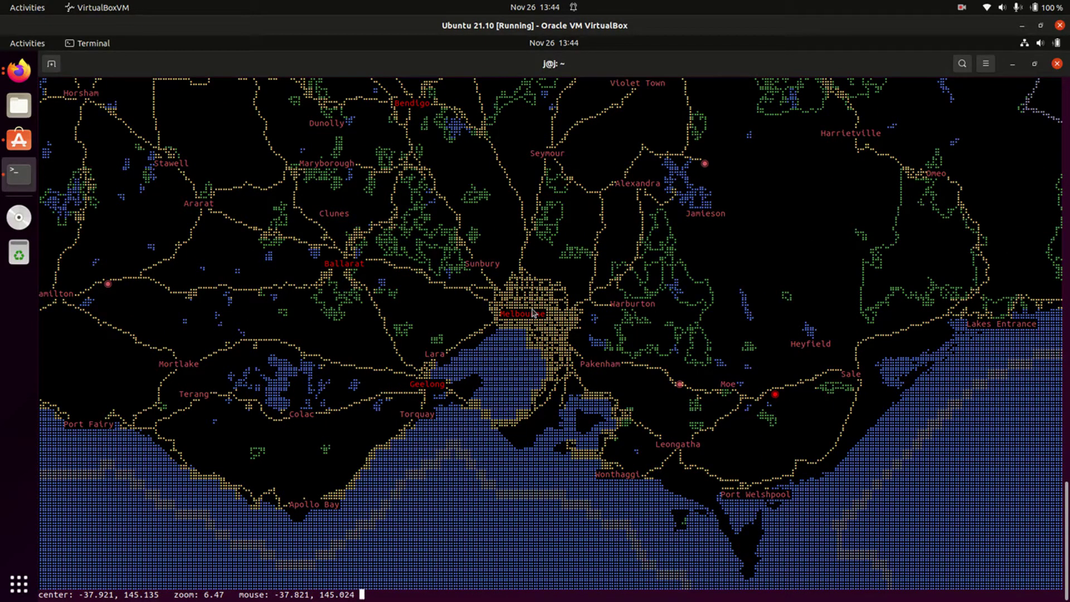
{"action": "scroll", "coordinate": [527, 320], "scroll_direction": "up", "scroll_amount": 1}
{"action": "scroll", "coordinate": [522, 324], "scroll_direction": "up", "scroll_amount": 1}
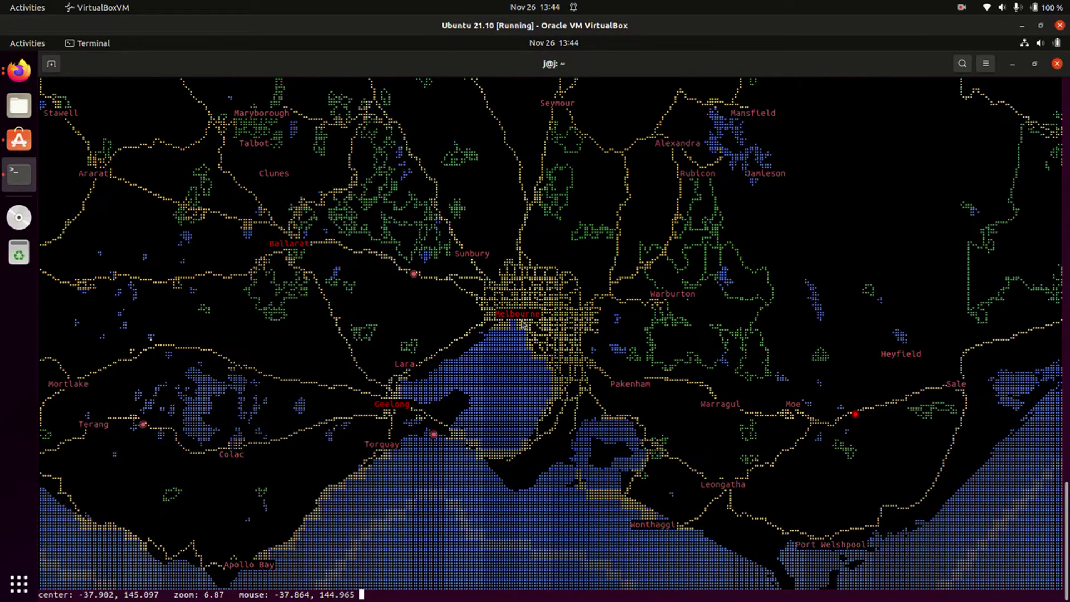
{"action": "scroll", "coordinate": [536, 329], "scroll_direction": "up", "scroll_amount": 1}
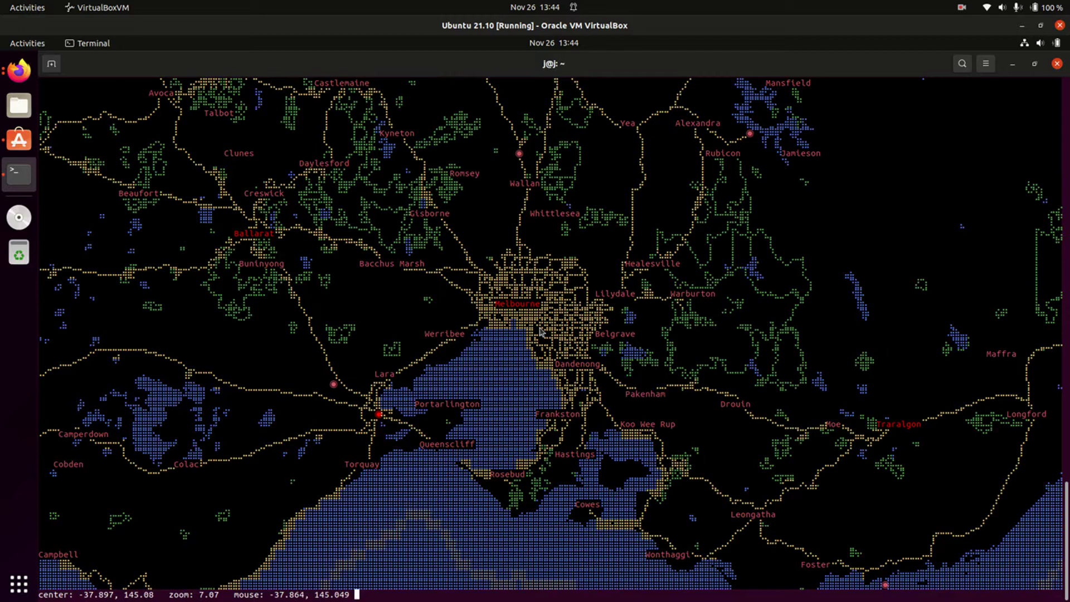
{"action": "scroll", "coordinate": [540, 331], "scroll_direction": "up", "scroll_amount": 1}
{"action": "scroll", "coordinate": [525, 306], "scroll_direction": "up", "scroll_amount": 1}
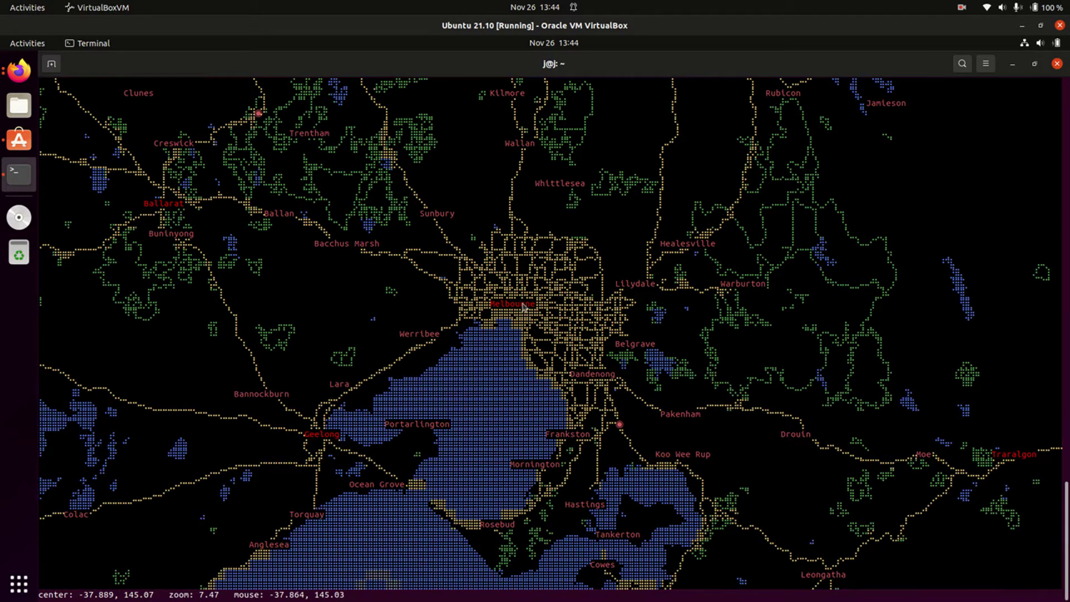
{"action": "scroll", "coordinate": [512, 316], "scroll_direction": "up", "scroll_amount": 2}
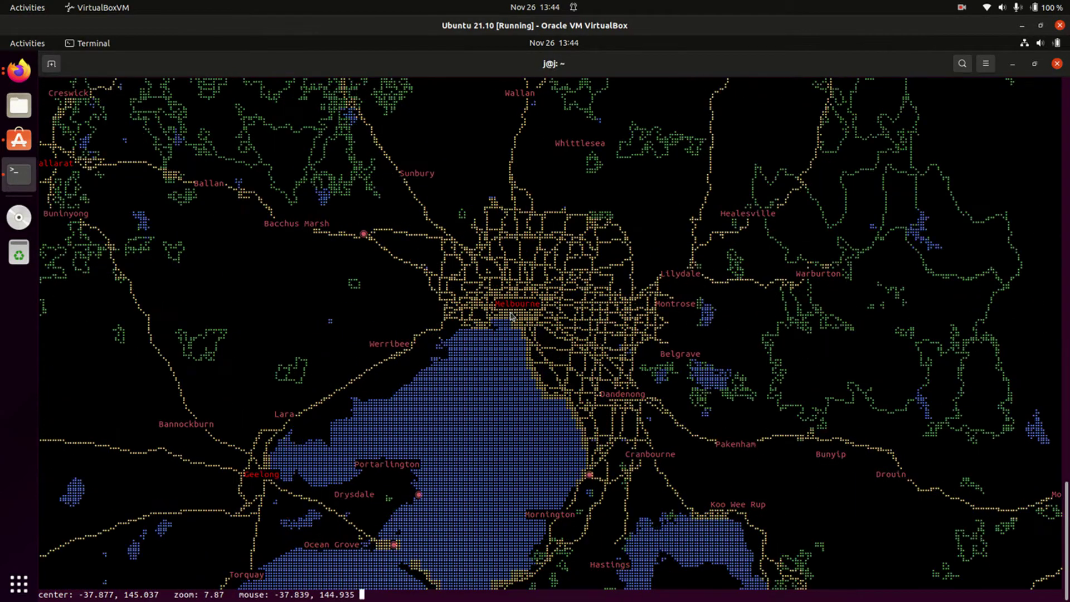
{"action": "scroll", "coordinate": [515, 312], "scroll_direction": "up", "scroll_amount": 1}
{"action": "scroll", "coordinate": [516, 310], "scroll_direction": "up", "scroll_amount": 2}
{"action": "scroll", "coordinate": [517, 308], "scroll_direction": "up", "scroll_amount": 1}
{"action": "scroll", "coordinate": [517, 308], "scroll_direction": "up", "scroll_amount": 1}
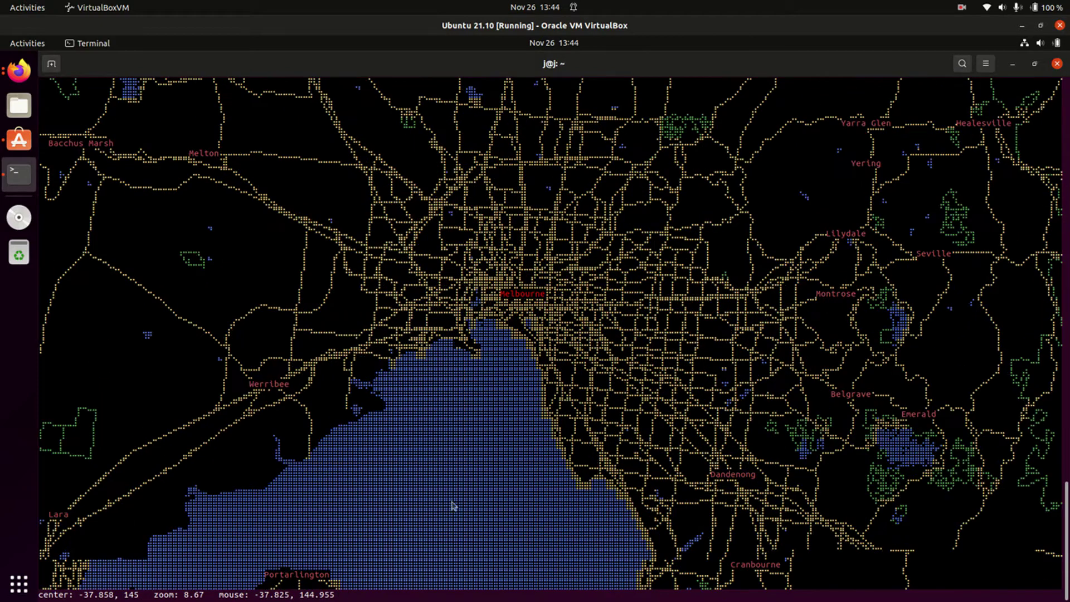
{"action": "scroll", "coordinate": [516, 311], "scroll_direction": "up", "scroll_amount": 2}
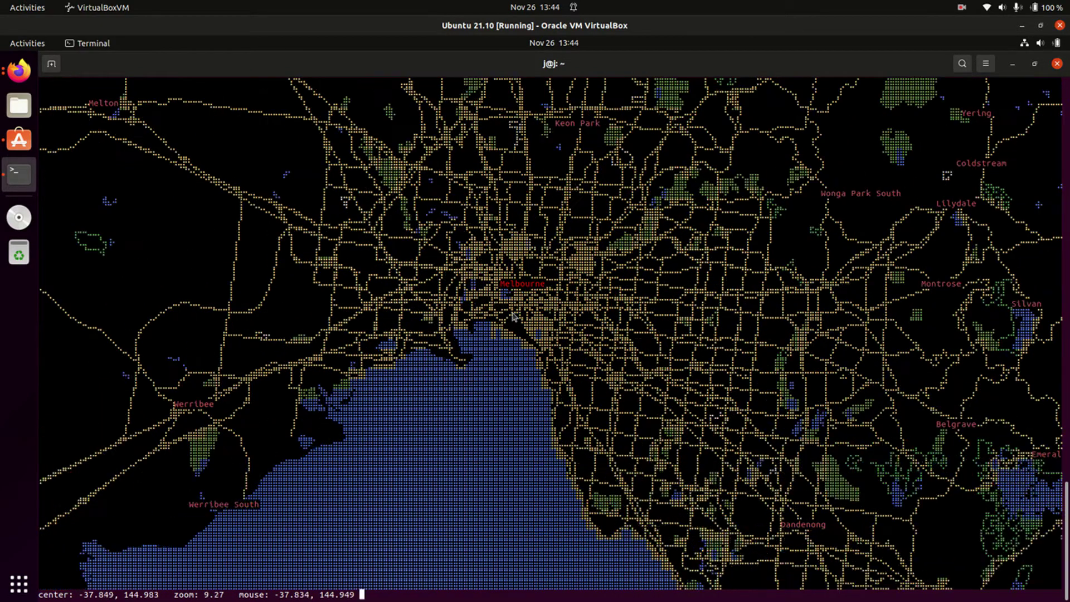
{"action": "scroll", "coordinate": [520, 309], "scroll_direction": "up", "scroll_amount": 2}
{"action": "scroll", "coordinate": [524, 306], "scroll_direction": "up", "scroll_amount": 1}
{"action": "scroll", "coordinate": [529, 304], "scroll_direction": "up", "scroll_amount": 1}
{"action": "scroll", "coordinate": [528, 305], "scroll_direction": "up", "scroll_amount": 1}
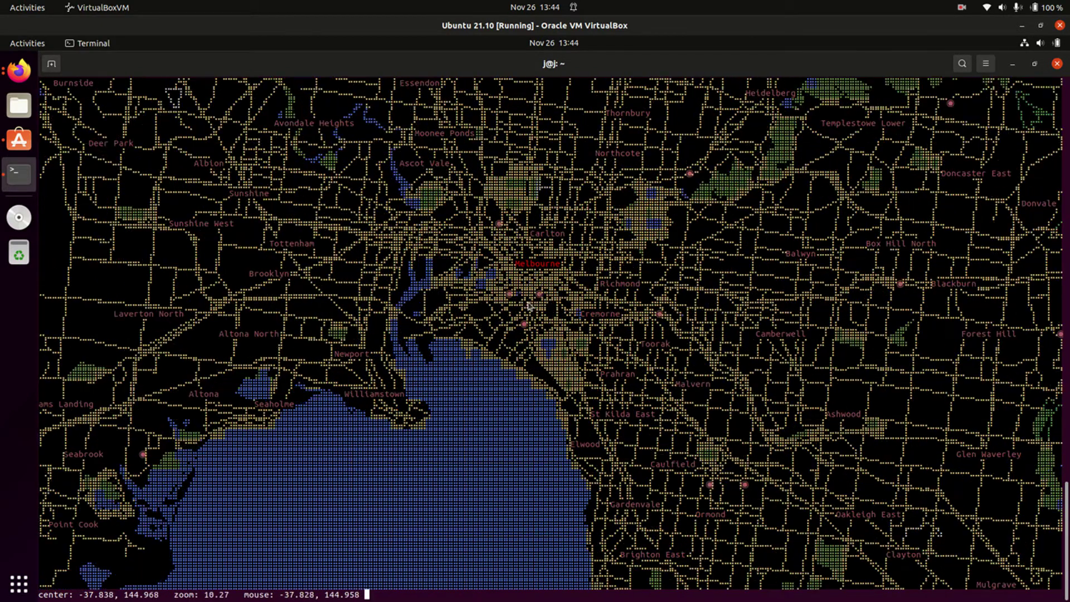
{"action": "scroll", "coordinate": [531, 304], "scroll_direction": "up", "scroll_amount": 1}
{"action": "scroll", "coordinate": [533, 285], "scroll_direction": "up", "scroll_amount": 1}
{"action": "scroll", "coordinate": [536, 264], "scroll_direction": "up", "scroll_amount": 1}
{"action": "scroll", "coordinate": [538, 265], "scroll_direction": "up", "scroll_amount": 2}
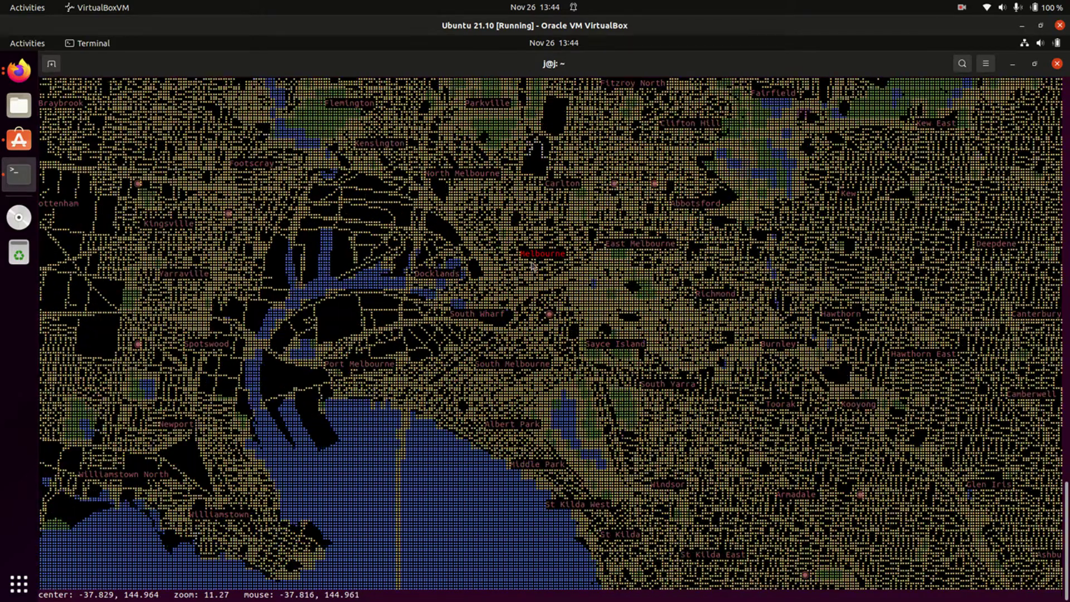
{"action": "scroll", "coordinate": [477, 286], "scroll_direction": "up", "scroll_amount": 2}
{"action": "scroll", "coordinate": [502, 278], "scroll_direction": "up", "scroll_amount": 2}
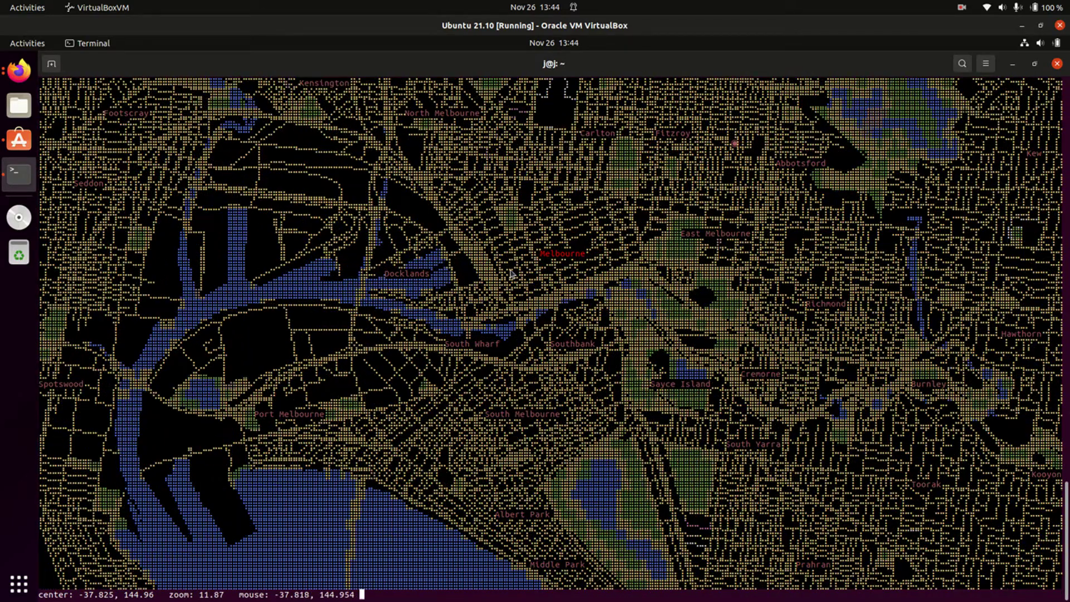
{"action": "scroll", "coordinate": [514, 273], "scroll_direction": "up", "scroll_amount": 1}
{"action": "scroll", "coordinate": [525, 276], "scroll_direction": "up", "scroll_amount": 1}
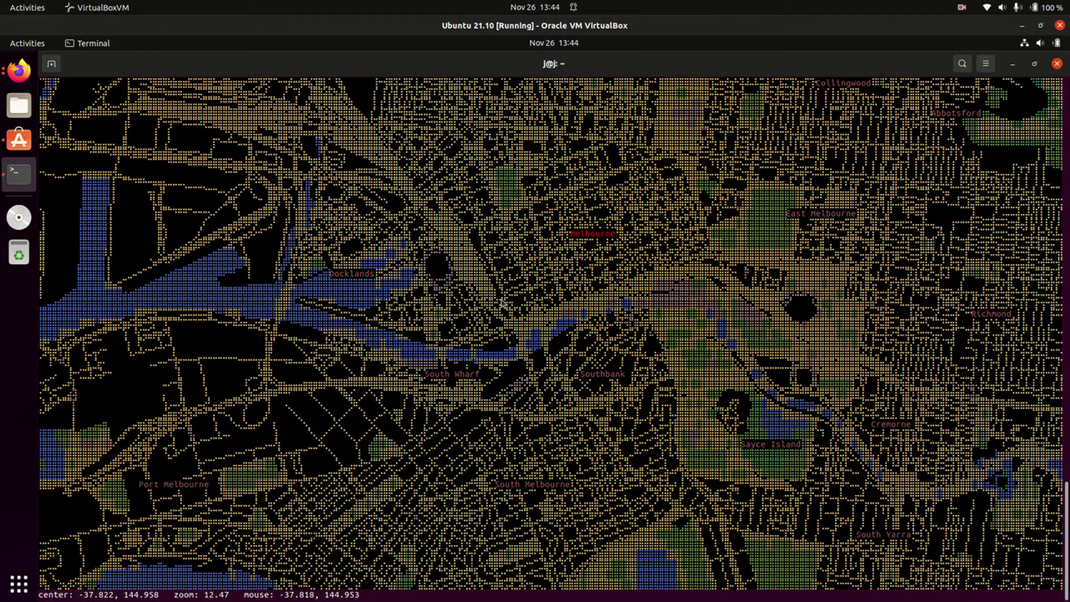
{"action": "scroll", "coordinate": [523, 322], "scroll_direction": "up", "scroll_amount": 1}
{"action": "scroll", "coordinate": [540, 394], "scroll_direction": "up", "scroll_amount": 1}
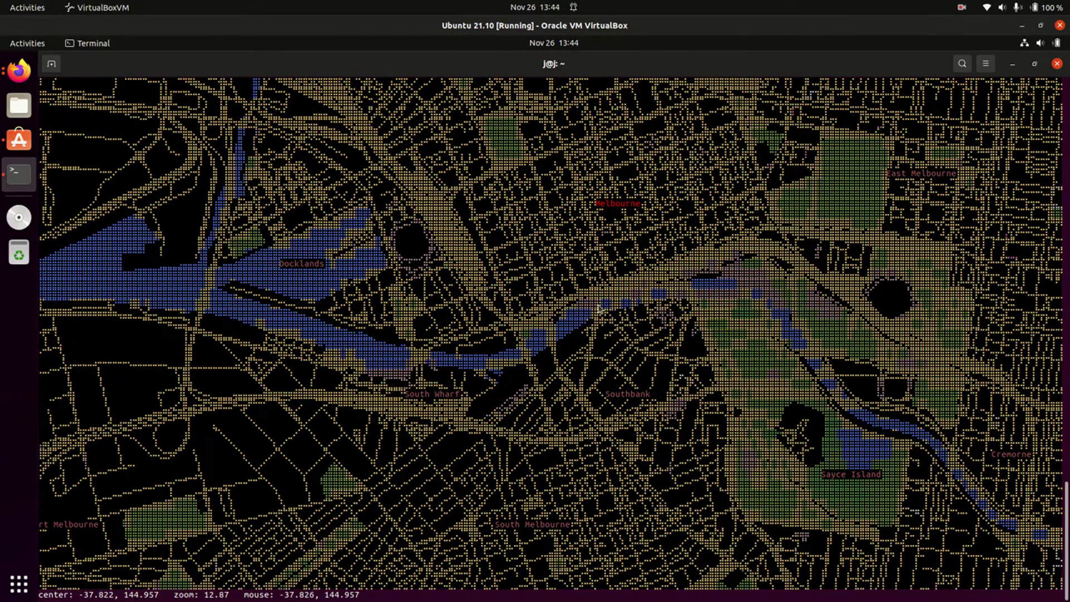
{"action": "scroll", "coordinate": [564, 347], "scroll_direction": "up", "scroll_amount": 1}
{"action": "scroll", "coordinate": [523, 310], "scroll_direction": "up", "scroll_amount": 1}
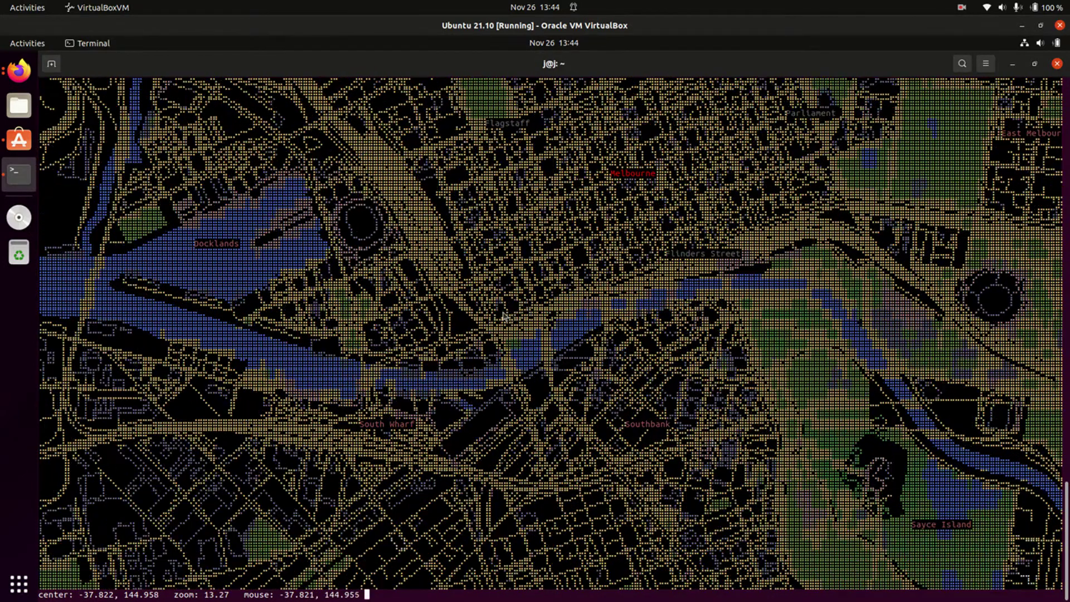
{"action": "scroll", "coordinate": [505, 317], "scroll_direction": "up", "scroll_amount": 1}
{"action": "scroll", "coordinate": [501, 315], "scroll_direction": "up", "scroll_amount": 1}
{"action": "scroll", "coordinate": [492, 322], "scroll_direction": "up", "scroll_amount": 1}
{"action": "scroll", "coordinate": [489, 323], "scroll_direction": "up", "scroll_amount": 1}
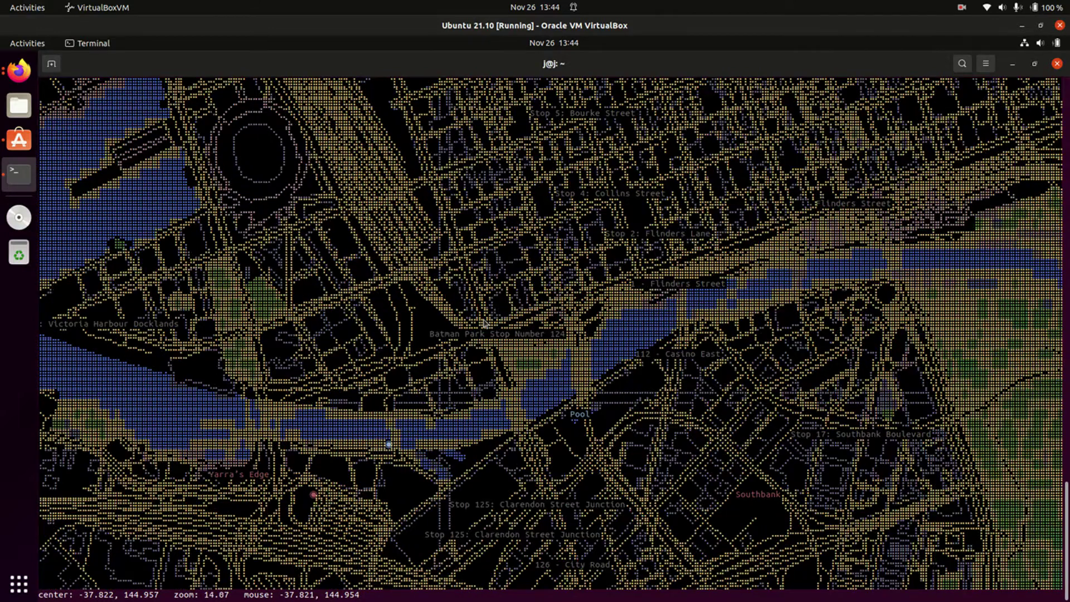
{"action": "scroll", "coordinate": [485, 322], "scroll_direction": "up", "scroll_amount": 1}
{"action": "scroll", "coordinate": [485, 324], "scroll_direction": "up", "scroll_amount": 1}
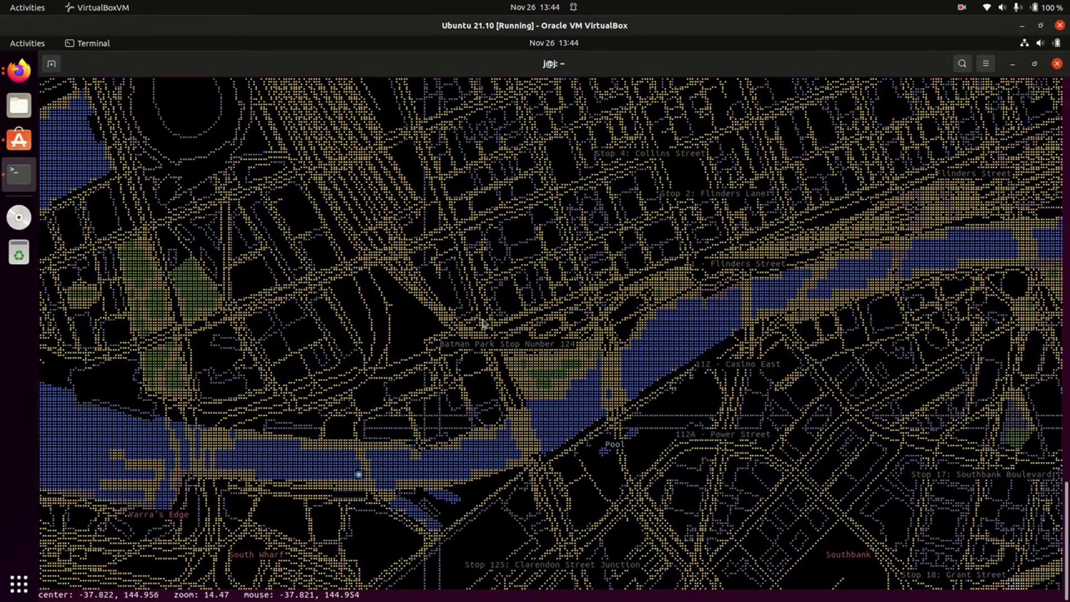
{"action": "scroll", "coordinate": [483, 324], "scroll_direction": "up", "scroll_amount": 1}
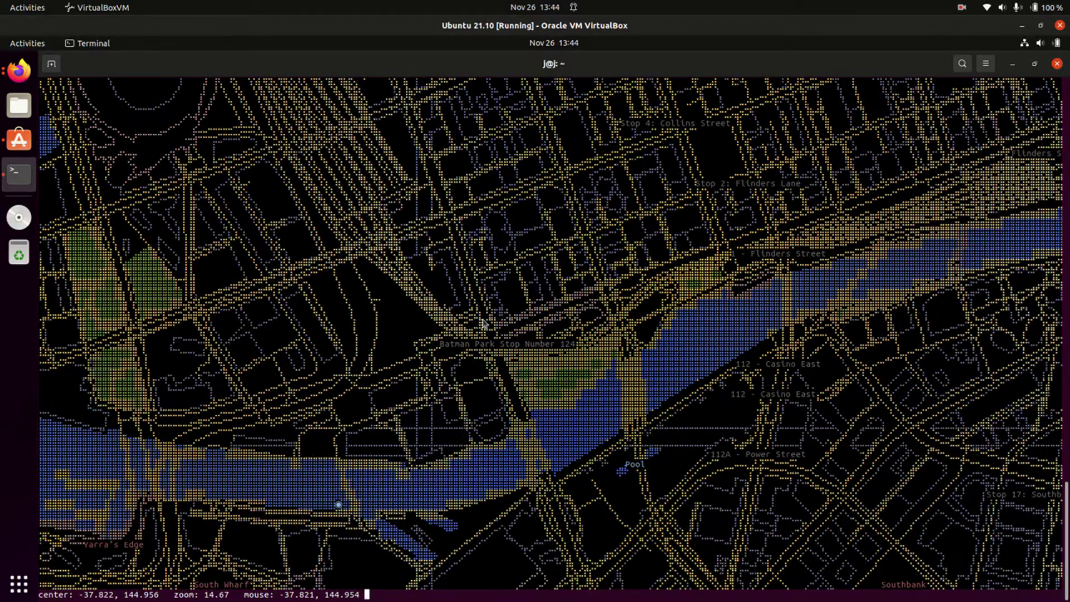
{"action": "scroll", "coordinate": [483, 323], "scroll_direction": "up", "scroll_amount": 1}
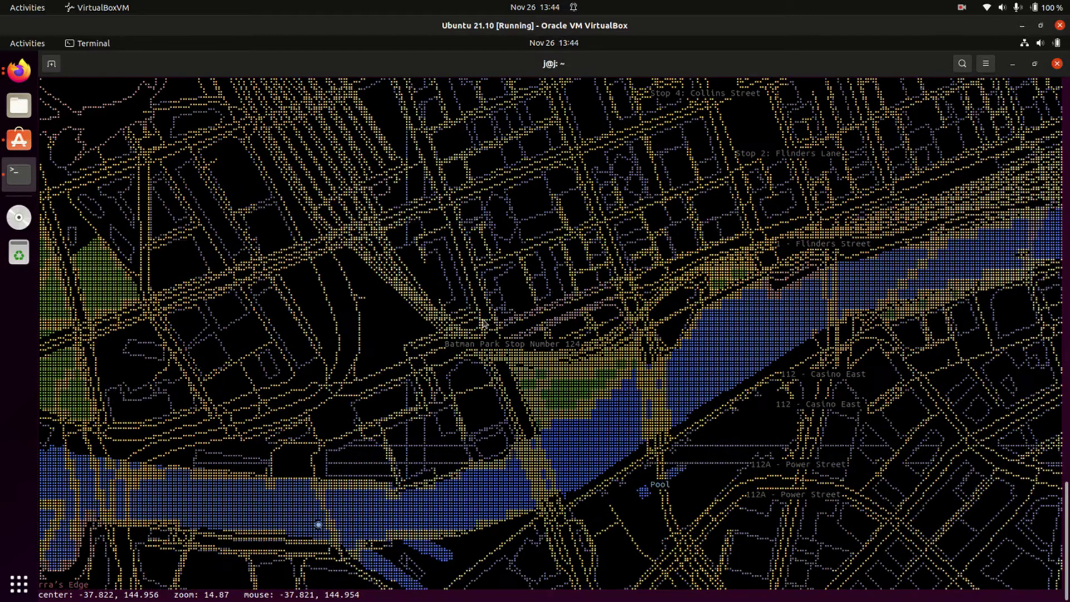
{"action": "scroll", "coordinate": [502, 312], "scroll_direction": "up", "scroll_amount": 1}
{"action": "scroll", "coordinate": [504, 323], "scroll_direction": "up", "scroll_amount": 1}
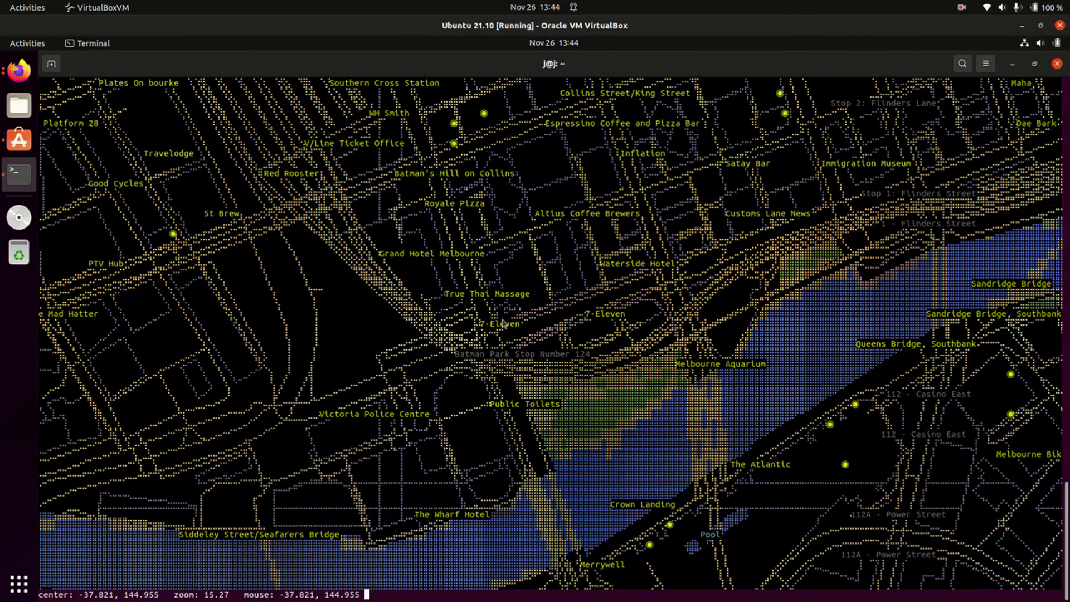
{"action": "scroll", "coordinate": [504, 323], "scroll_direction": "up", "scroll_amount": 1}
{"action": "scroll", "coordinate": [504, 324], "scroll_direction": "up", "scroll_amount": 1}
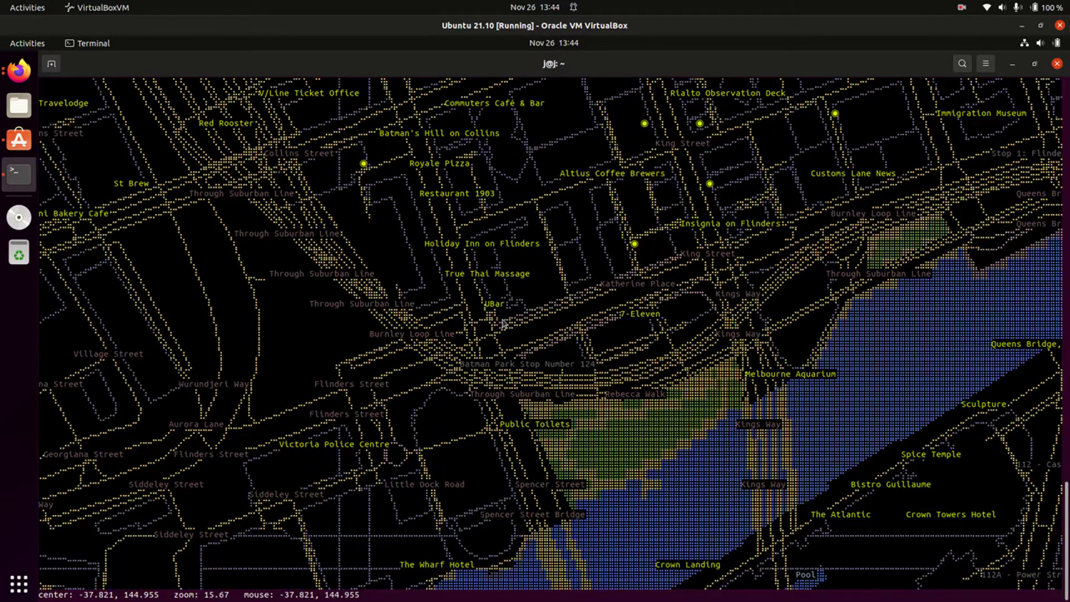
{"action": "scroll", "coordinate": [515, 335], "scroll_direction": "up", "scroll_amount": 1}
{"action": "scroll", "coordinate": [530, 349], "scroll_direction": "up", "scroll_amount": 2}
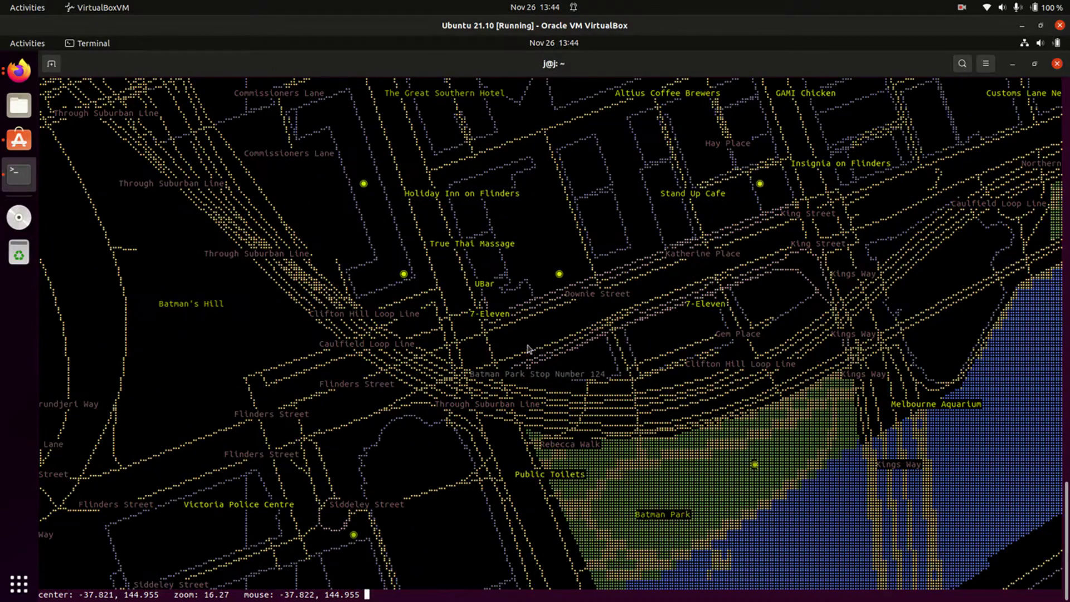
{"action": "scroll", "coordinate": [536, 330], "scroll_direction": "up", "scroll_amount": 1}
{"action": "scroll", "coordinate": [460, 276], "scroll_direction": "up", "scroll_amount": 2}
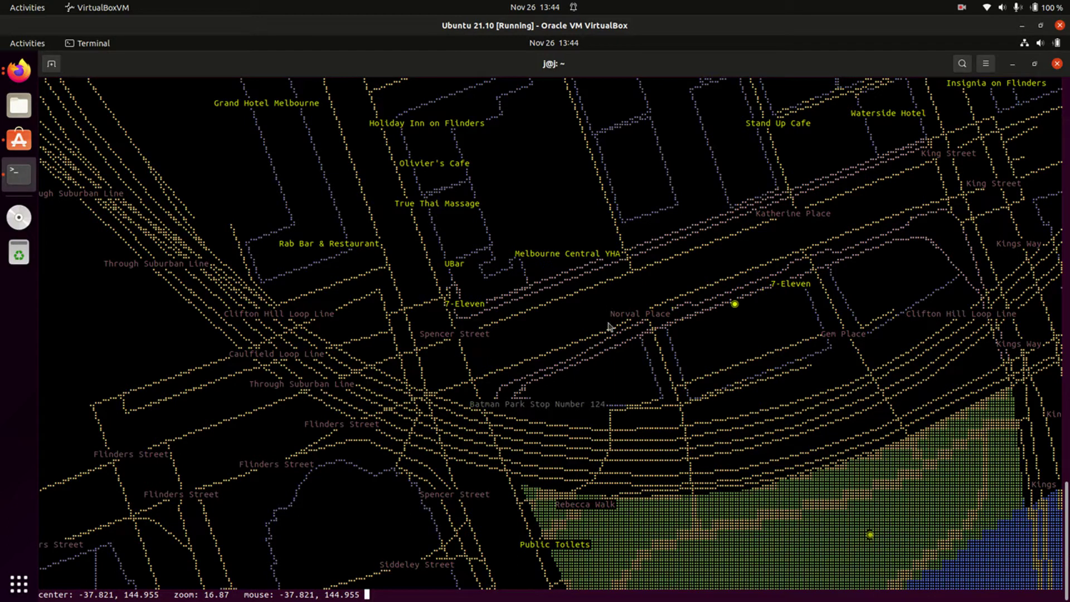
{"action": "scroll", "coordinate": [525, 315], "scroll_direction": "up", "scroll_amount": 2}
{"action": "scroll", "coordinate": [452, 318], "scroll_direction": "up", "scroll_amount": 2}
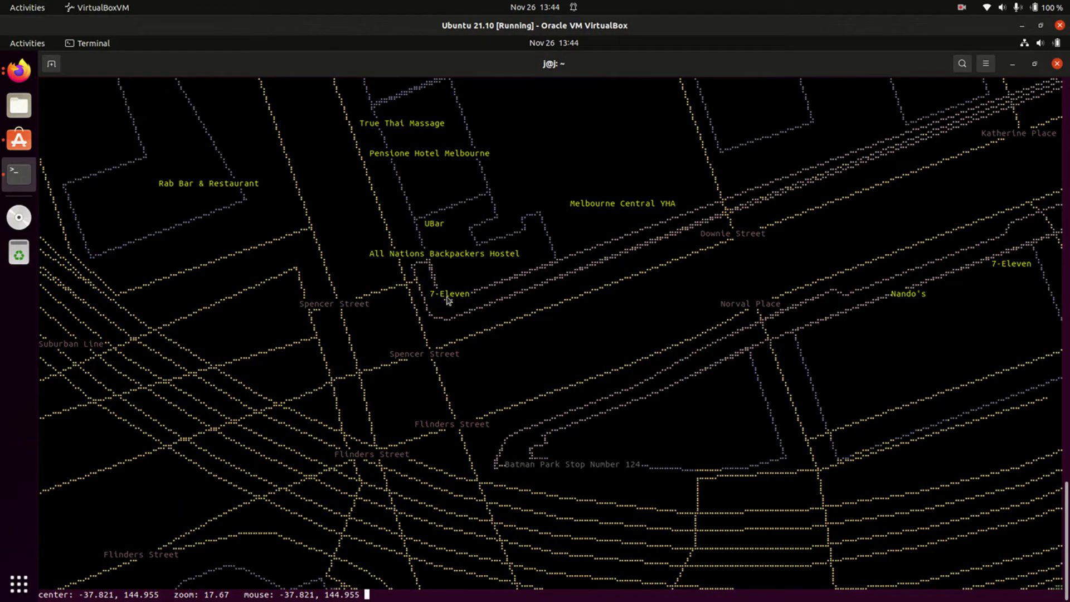
{"action": "scroll", "coordinate": [441, 301], "scroll_direction": "up", "scroll_amount": 1}
{"action": "scroll", "coordinate": [441, 302], "scroll_direction": "up", "scroll_amount": 1}
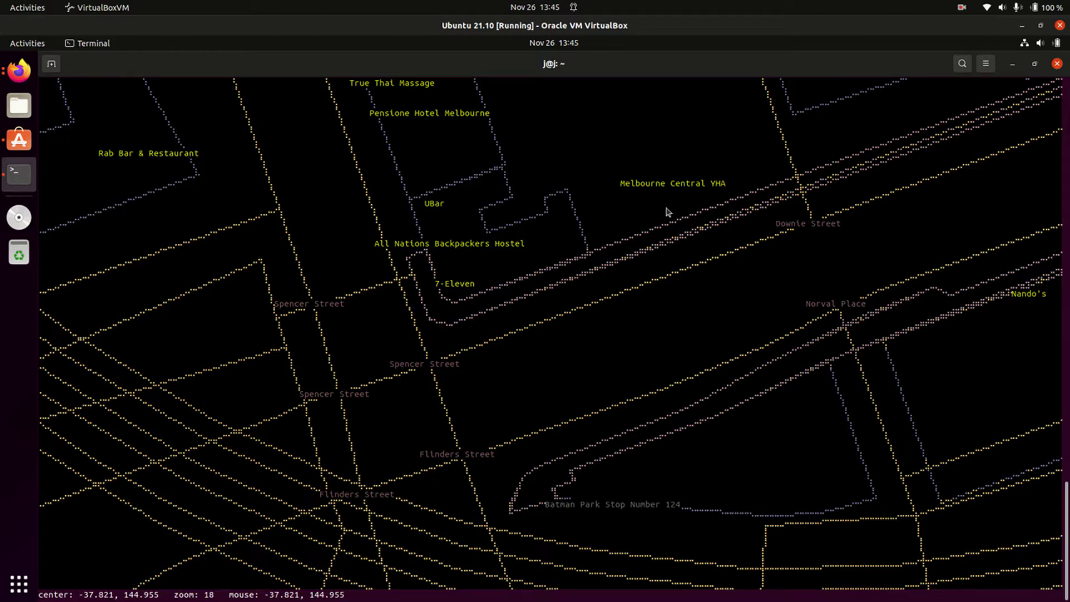
{"action": "scroll", "coordinate": [719, 198], "scroll_direction": "down", "scroll_amount": 1}
{"action": "scroll", "coordinate": [719, 197], "scroll_direction": "down", "scroll_amount": 1}
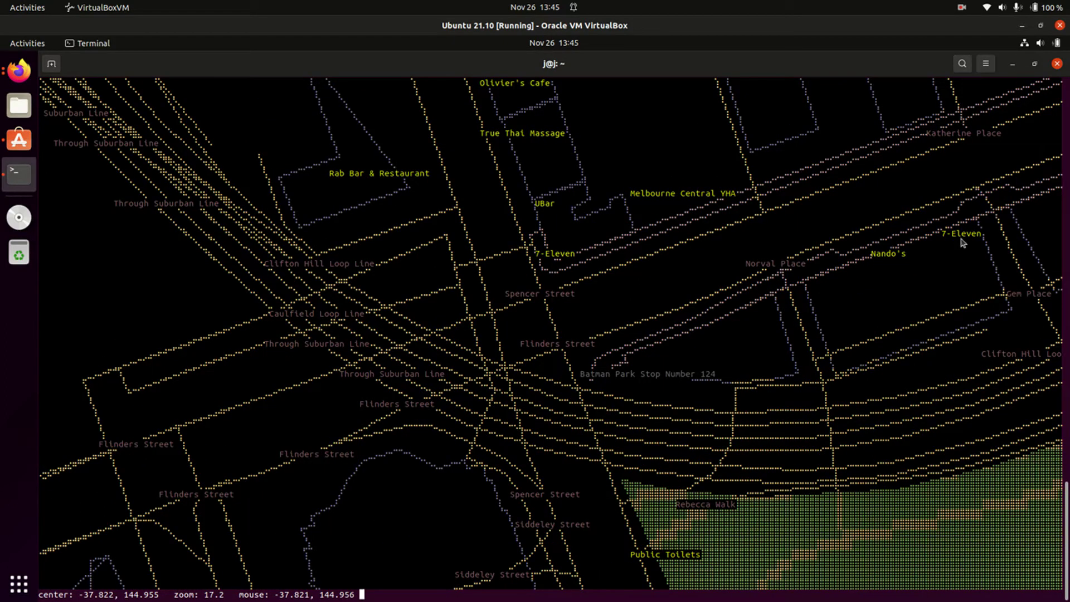
{"action": "scroll", "coordinate": [758, 456], "scroll_direction": "down", "scroll_amount": 1}
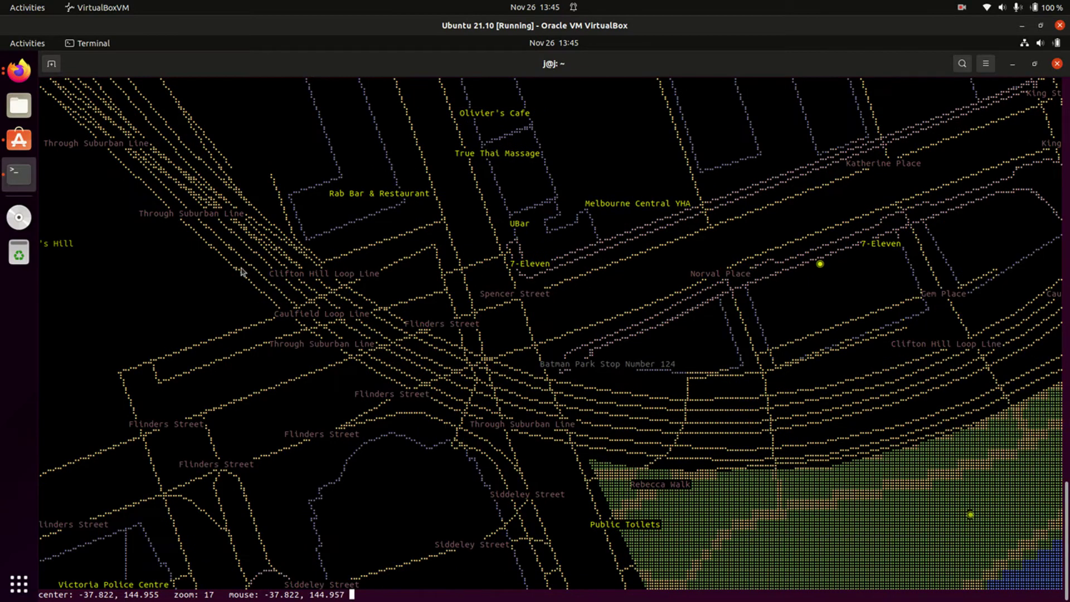
{"action": "scroll", "coordinate": [840, 409], "scroll_direction": "down", "scroll_amount": 1}
{"action": "scroll", "coordinate": [828, 415], "scroll_direction": "down", "scroll_amount": 1}
{"action": "scroll", "coordinate": [758, 468], "scroll_direction": "down", "scroll_amount": 1}
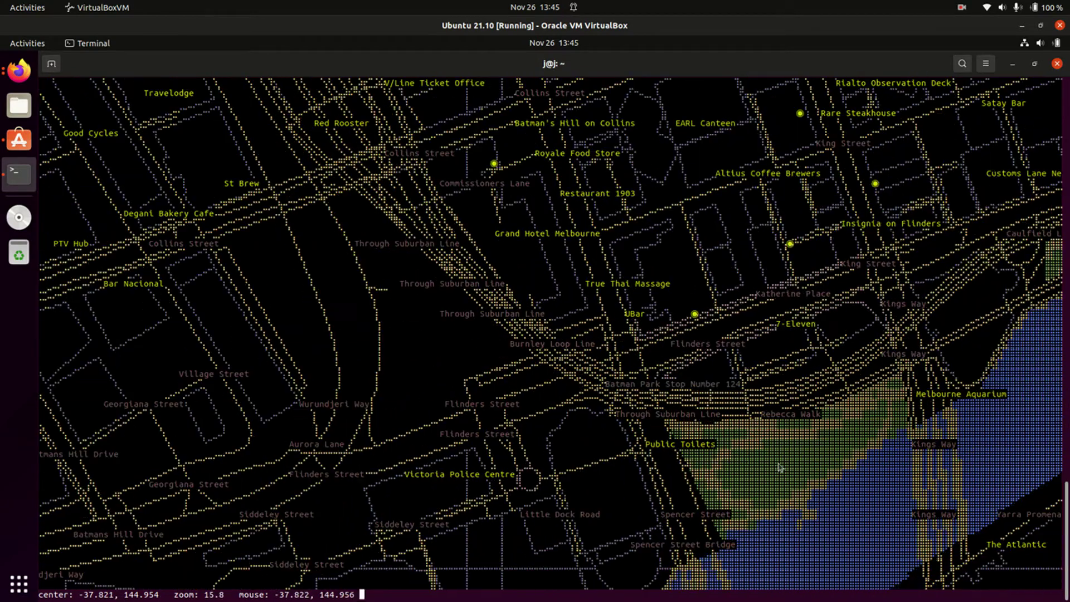
{"action": "scroll", "coordinate": [753, 456], "scroll_direction": "down", "scroll_amount": 1}
{"action": "scroll", "coordinate": [686, 427], "scroll_direction": "down", "scroll_amount": 1}
{"action": "scroll", "coordinate": [618, 397], "scroll_direction": "down", "scroll_amount": 1}
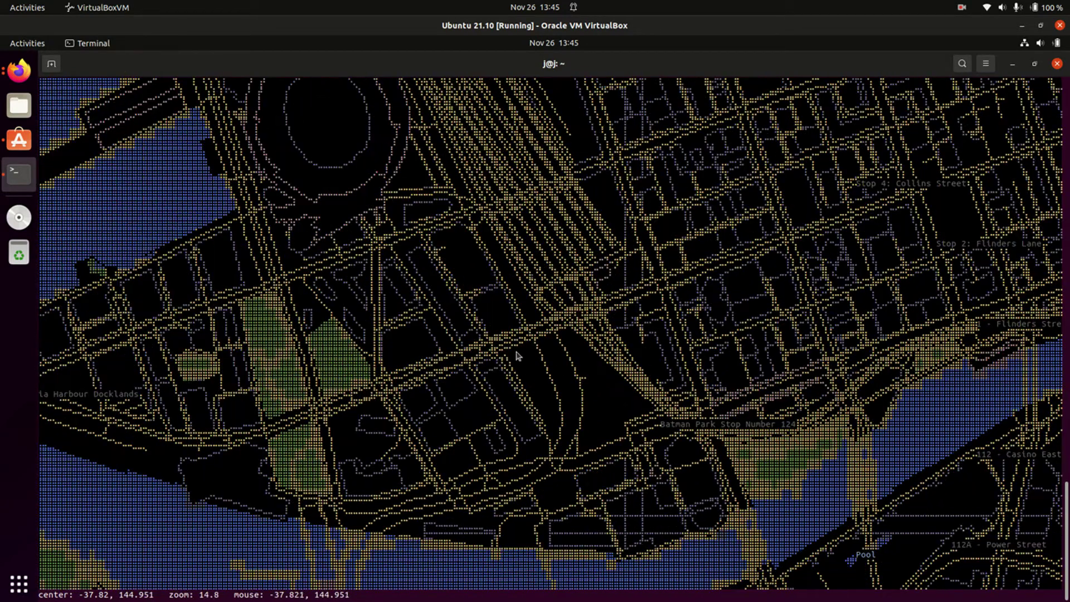
{"action": "scroll", "coordinate": [535, 363], "scroll_direction": "down", "scroll_amount": 1}
{"action": "scroll", "coordinate": [518, 356], "scroll_direction": "down", "scroll_amount": 1}
{"action": "scroll", "coordinate": [519, 347], "scroll_direction": "down", "scroll_amount": 1}
{"action": "scroll", "coordinate": [519, 341], "scroll_direction": "down", "scroll_amount": 1}
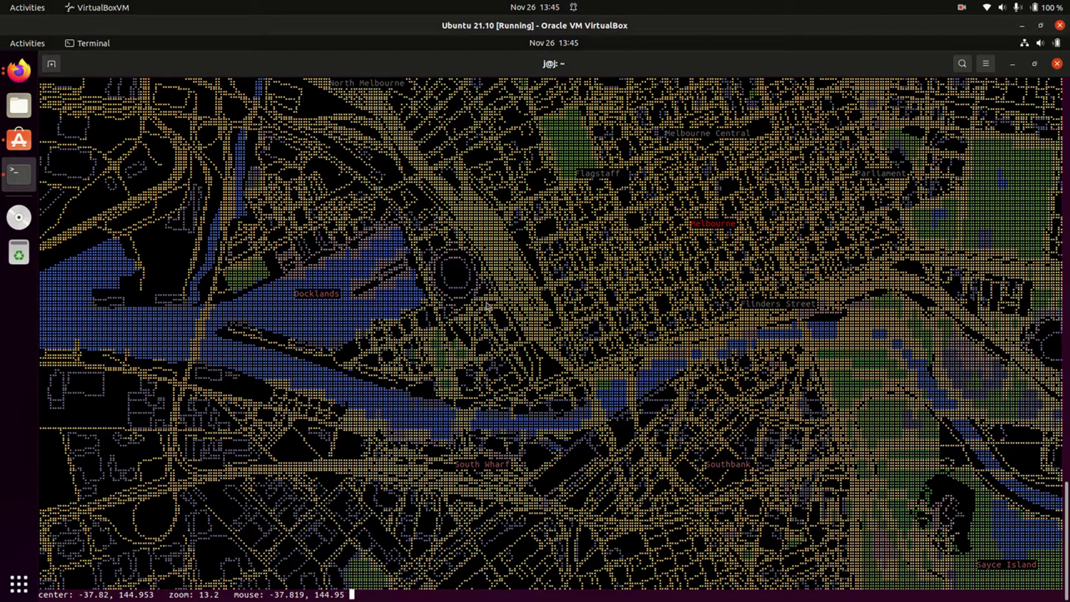
Shift the central Melbourne view westward toward Docklands
{"action": "key", "text": "Left"}
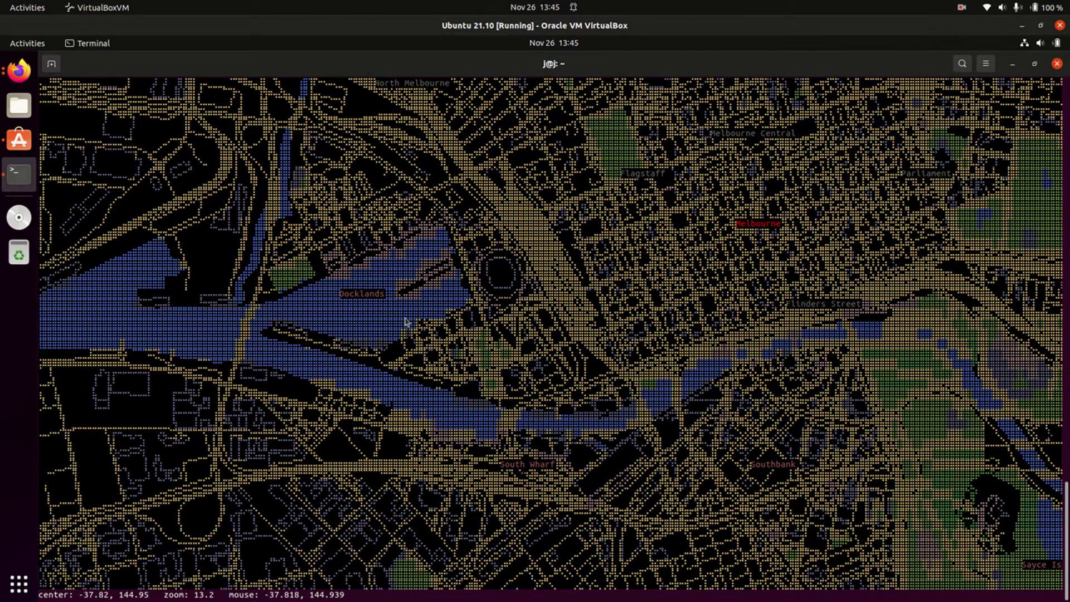
Pan the map north and west over inner Melbourne, zooming out to about 12.4
{"action": "key", "text": "Up"}
{"action": "key", "text": "Left"}
{"action": "key", "text": "Left"}
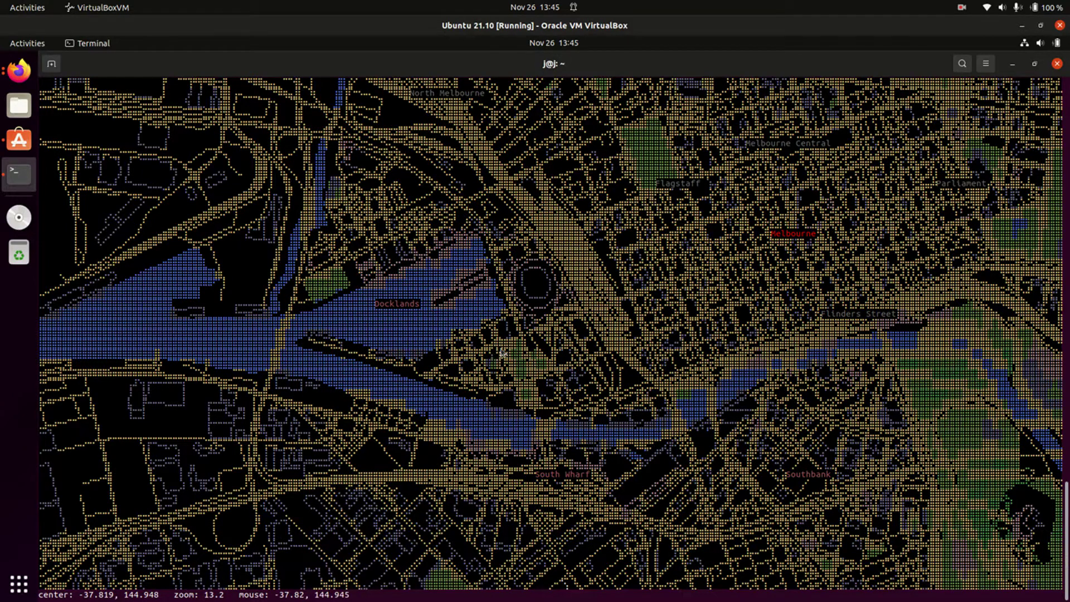
{"action": "scroll", "coordinate": [501, 354], "scroll_direction": "down", "scroll_amount": 2}
{"action": "scroll", "coordinate": [502, 354], "scroll_direction": "down", "scroll_amount": 2}
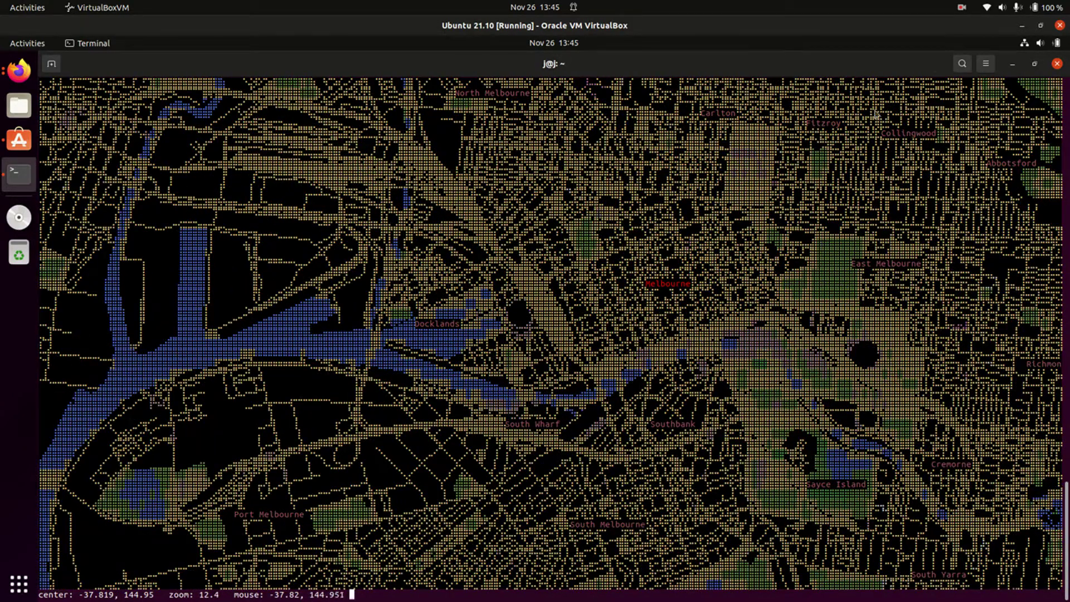
{"action": "left_click", "coordinate": [962, 7]}
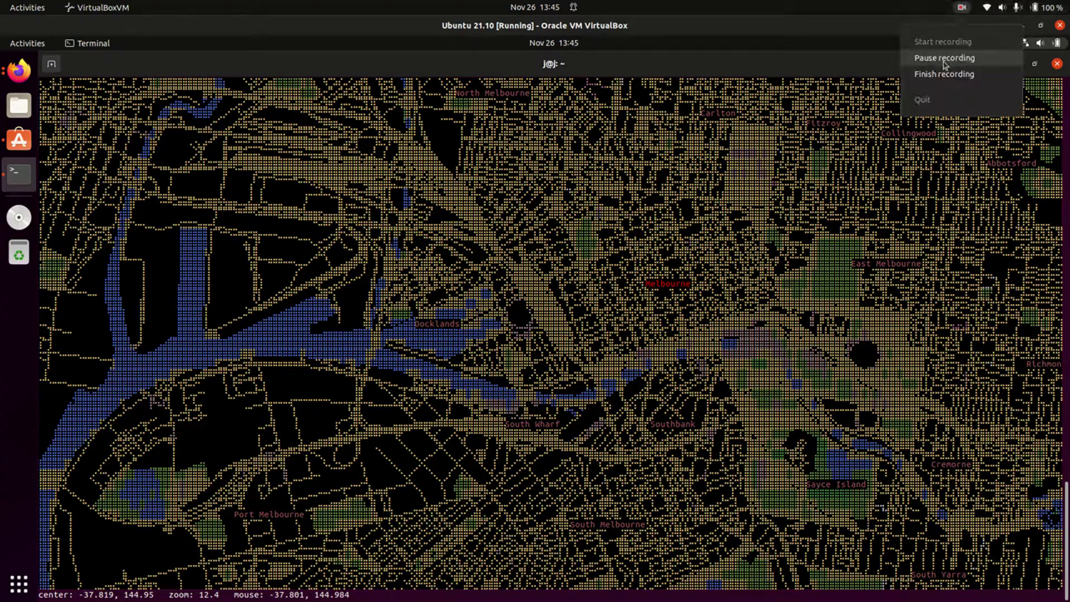